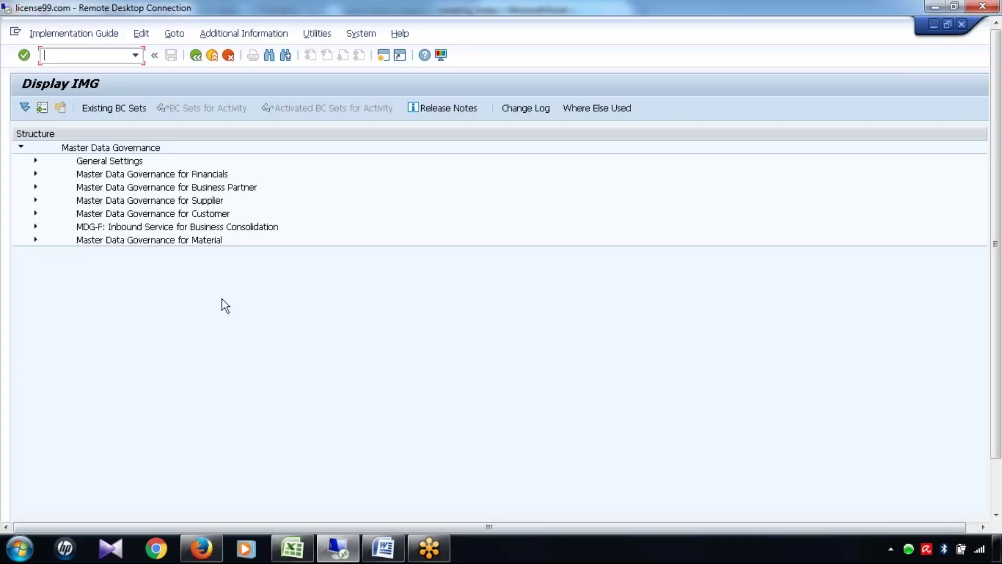
In the IMG, expand General Settings > Data Modeling and run Edit Data Model.
{"action": "left_click", "coordinate": [35, 161]}
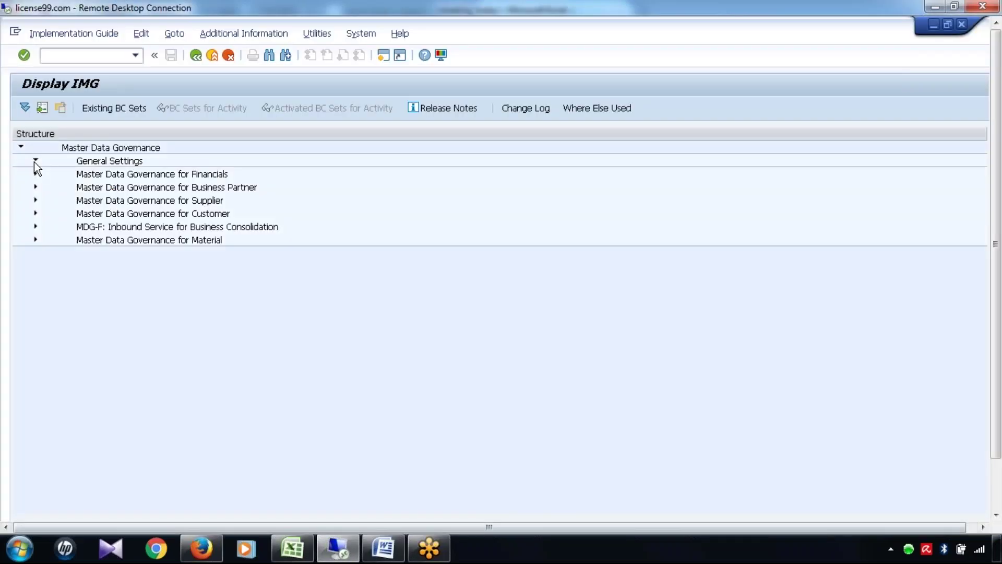
{"action": "left_click", "coordinate": [50, 226]}
{"action": "left_click", "coordinate": [95, 240]}
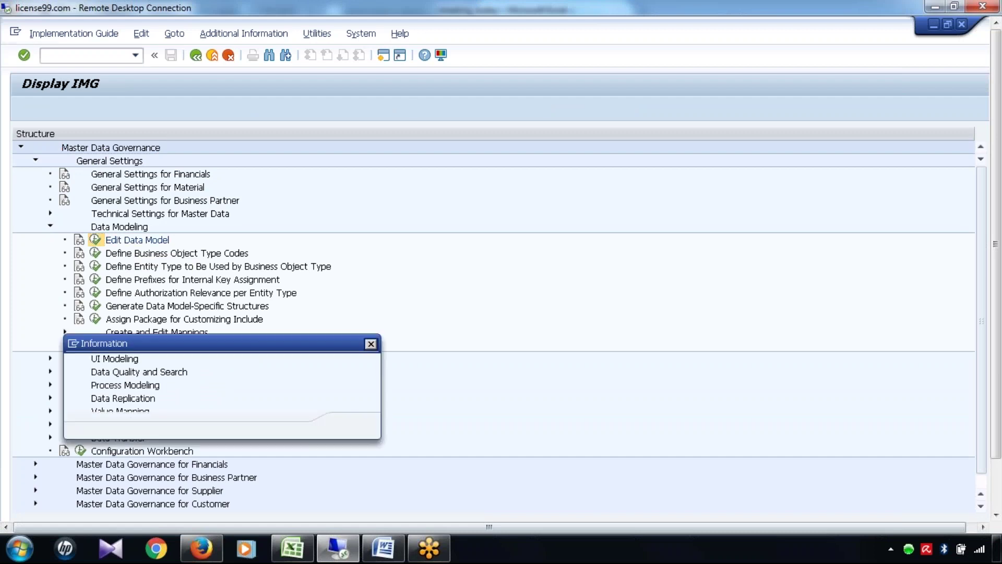
Dismiss the cross-client notice, select the MM Material data model, and open its Entity Types.
{"action": "key", "text": "Return"}
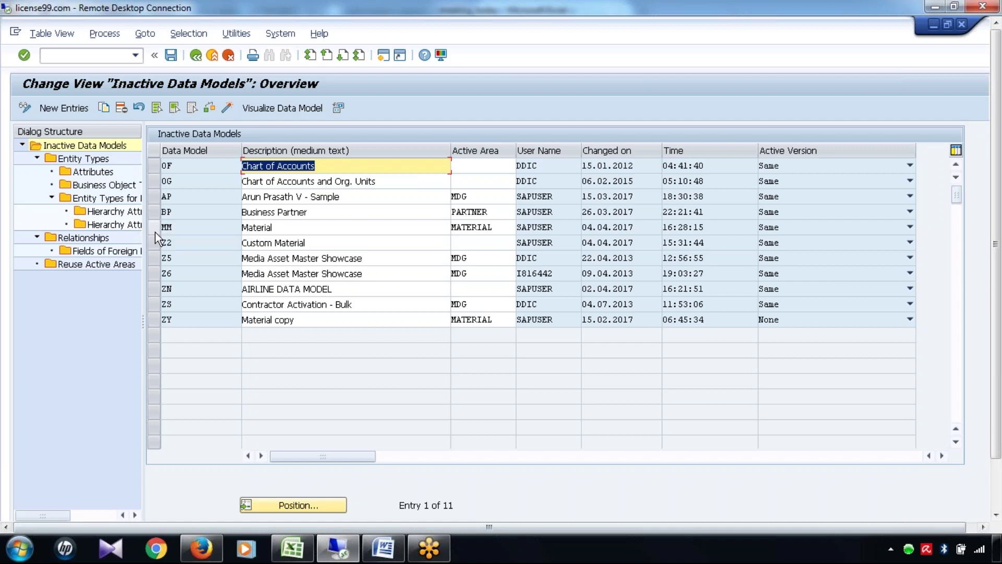
{"action": "left_click", "coordinate": [155, 230]}
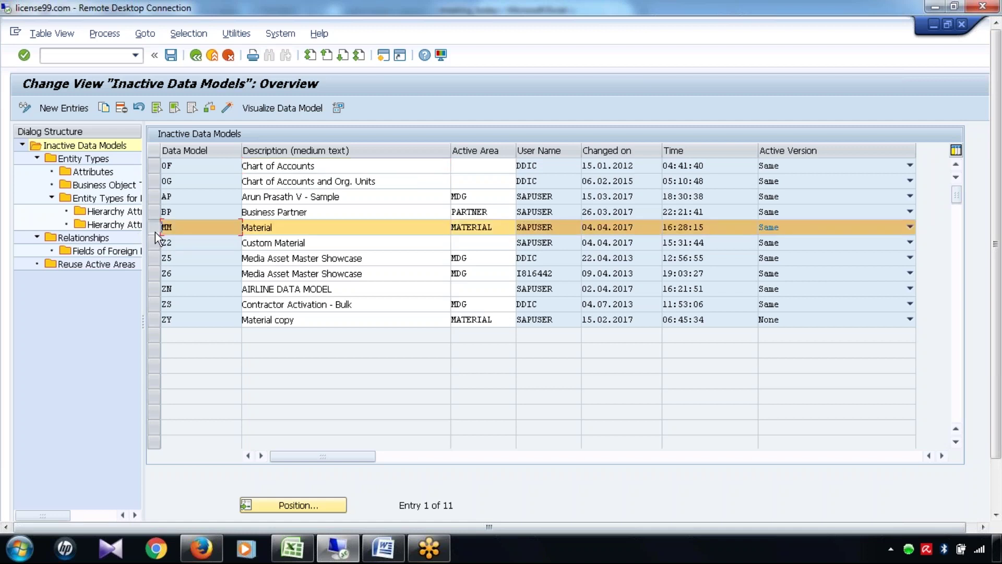
{"action": "left_click", "coordinate": [157, 230]}
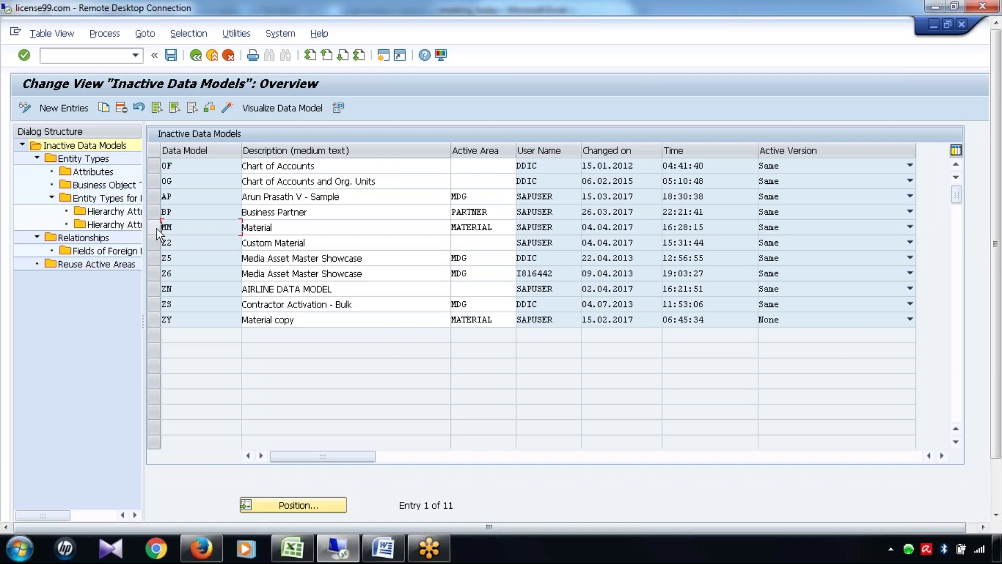
{"action": "left_click", "coordinate": [157, 228]}
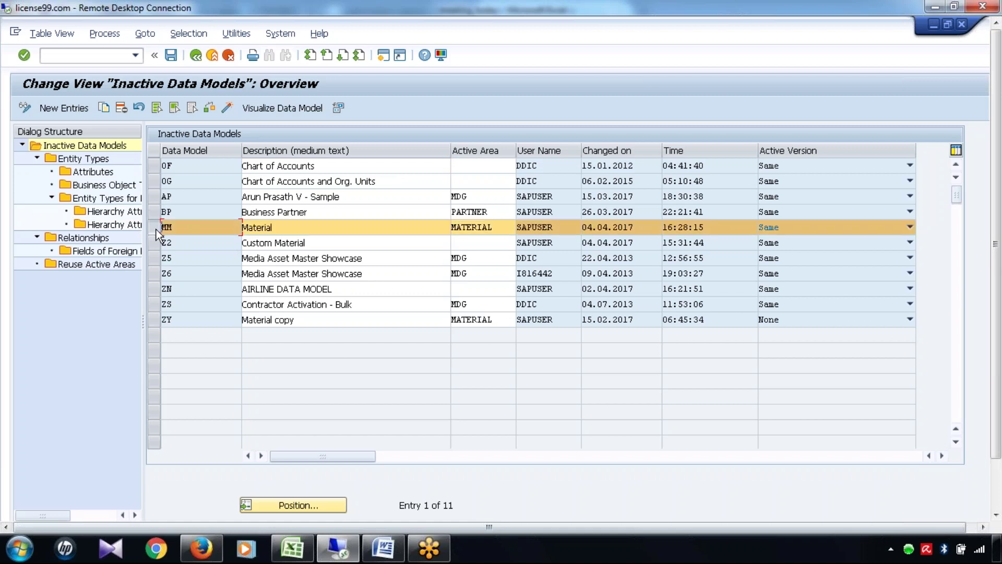
{"action": "left_click", "coordinate": [85, 160]}
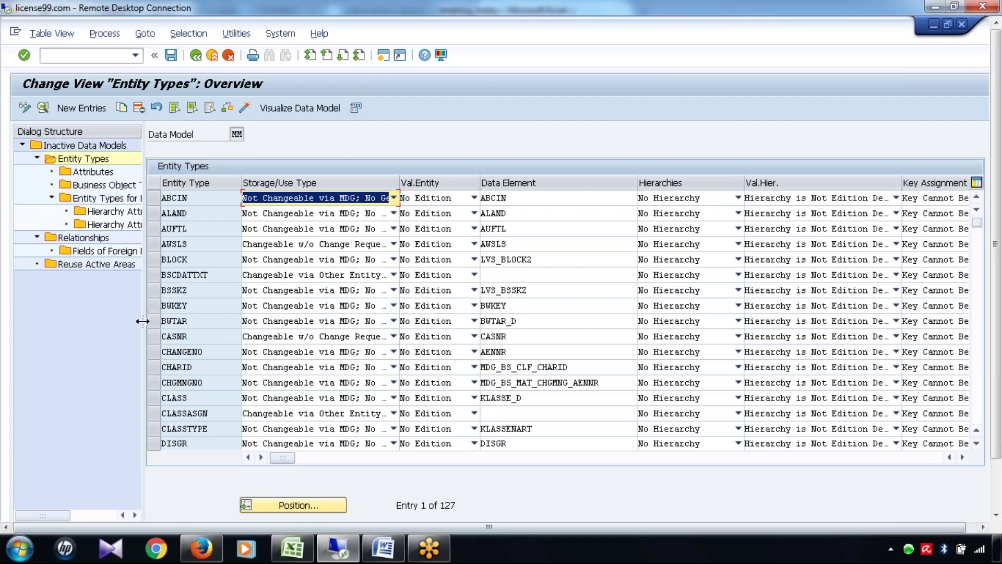
Widen the Dialog Structure pane, then inspect the BLOCK storage type, the Data Model field and BWKEY.
{"action": "left_click_drag", "start_coordinate": [146, 323], "coordinate": [253, 323]}
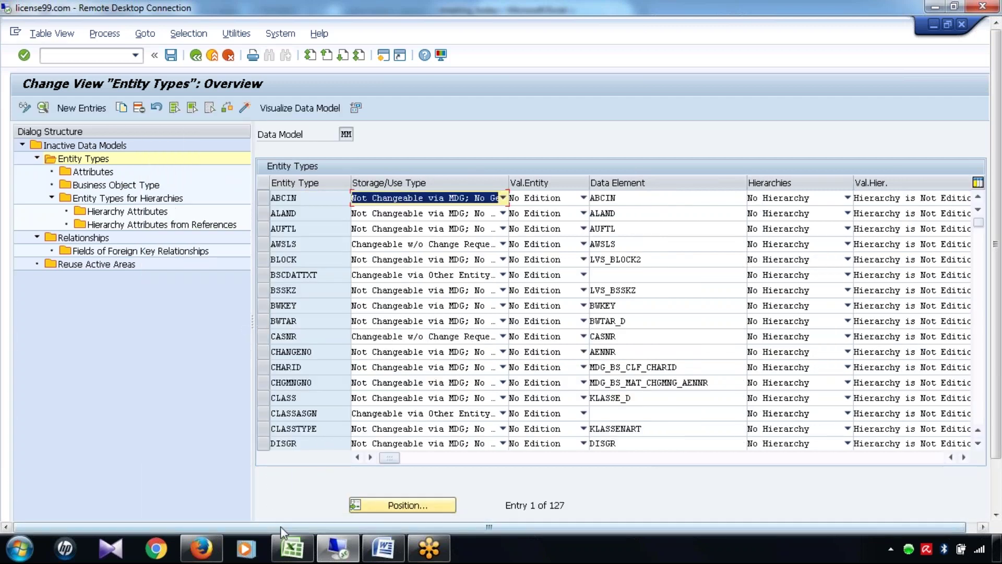
{"action": "left_click", "coordinate": [397, 258]}
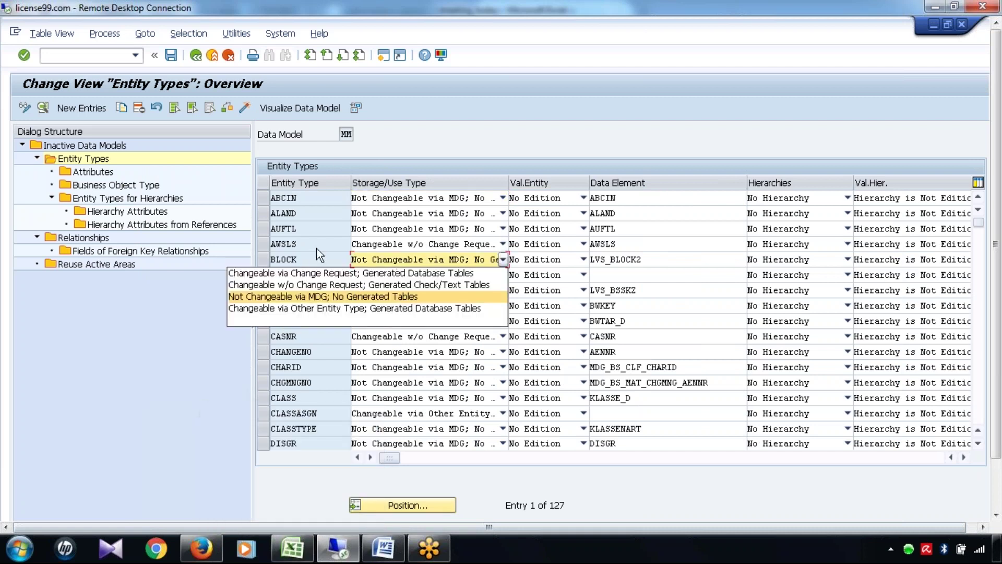
{"action": "left_click", "coordinate": [335, 161]}
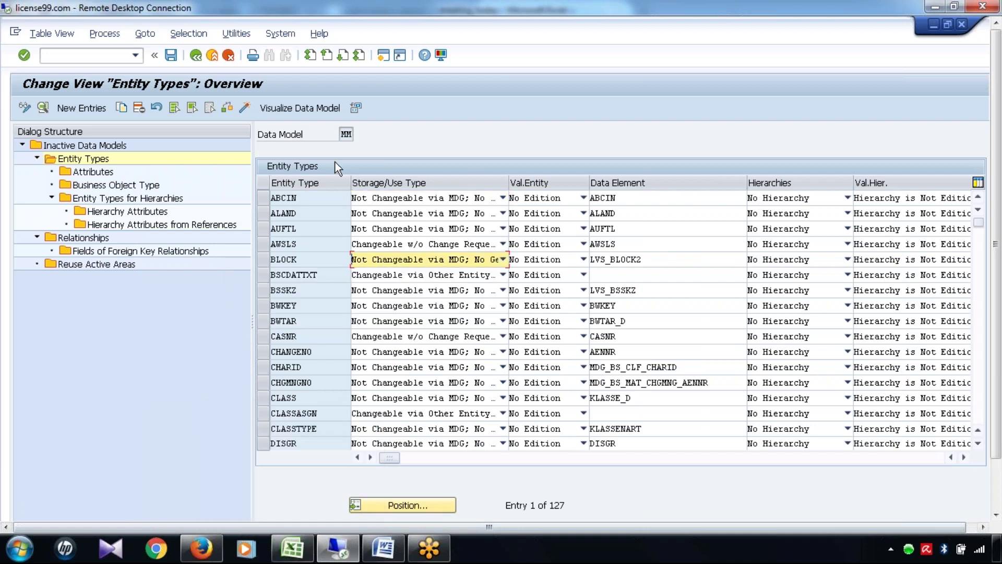
{"action": "left_click", "coordinate": [347, 134]}
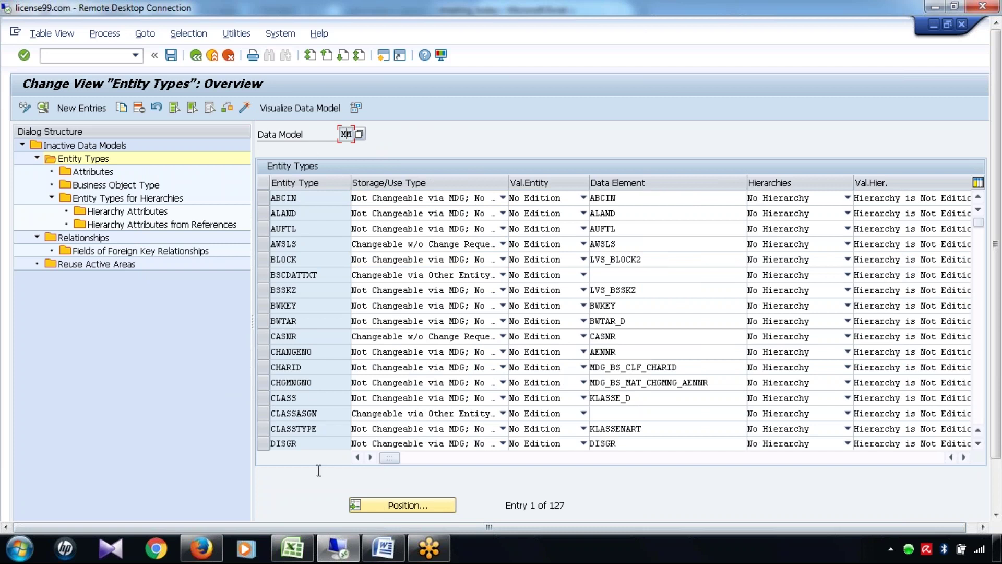
{"action": "left_click", "coordinate": [321, 301]}
Scroll the columns back to show Deletion, then mark the CLASSASGN and CLASSTYPE entity type names.
{"action": "left_click", "coordinate": [964, 458]}
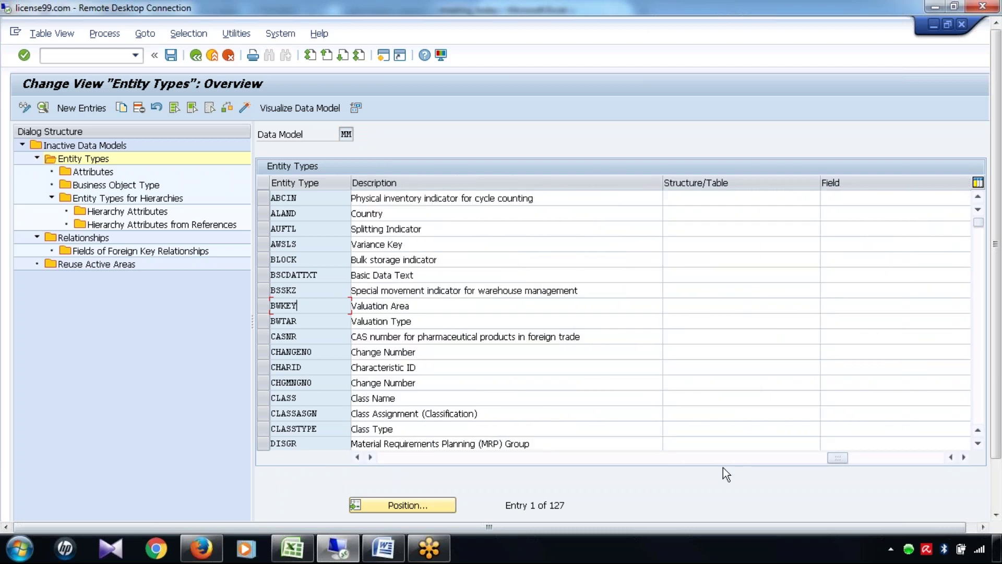
{"action": "left_click", "coordinate": [357, 457]}
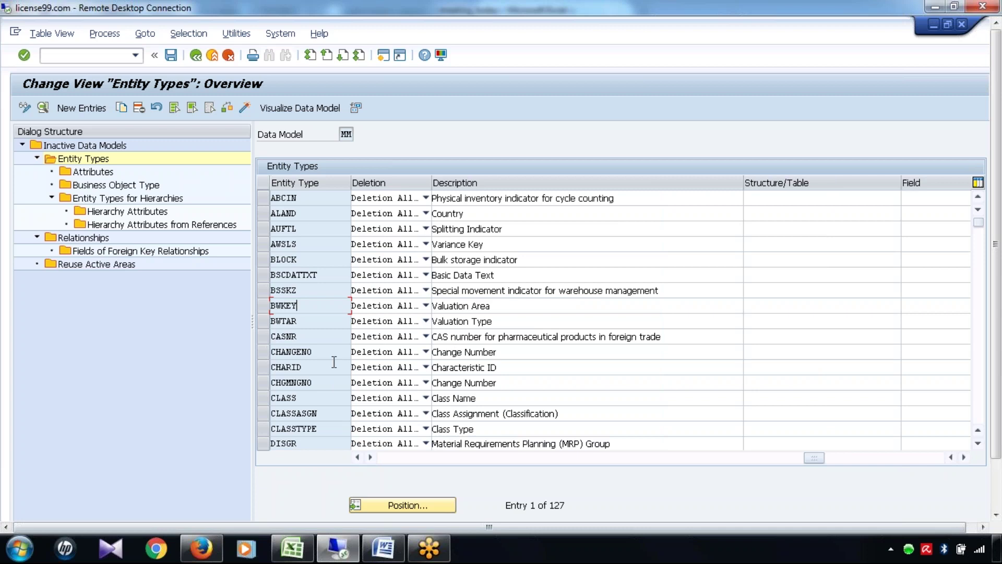
{"action": "left_click", "coordinate": [319, 413]}
{"action": "left_click_drag", "start_coordinate": [319, 413], "coordinate": [238, 416]}
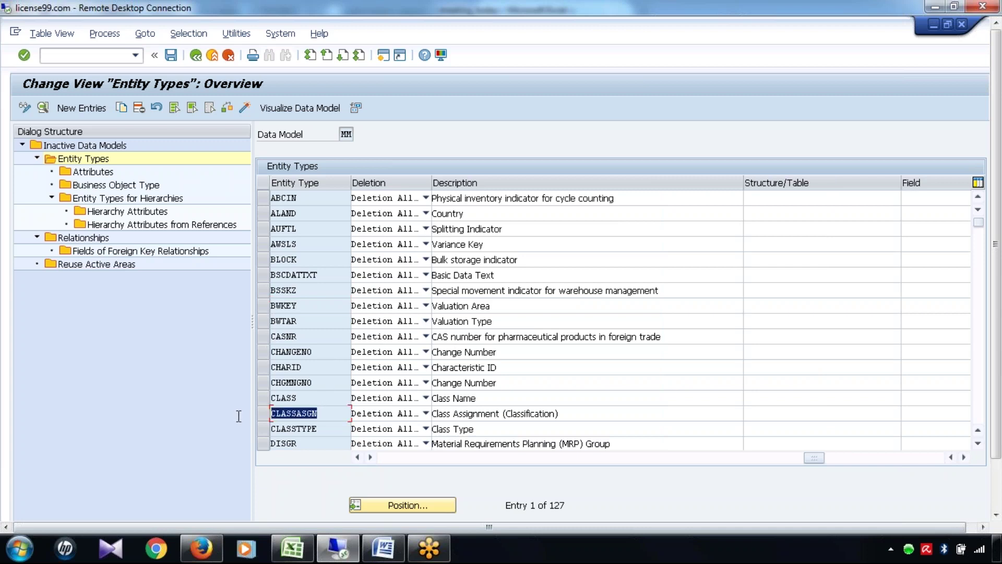
{"action": "left_click_drag", "start_coordinate": [320, 428], "coordinate": [217, 445]}
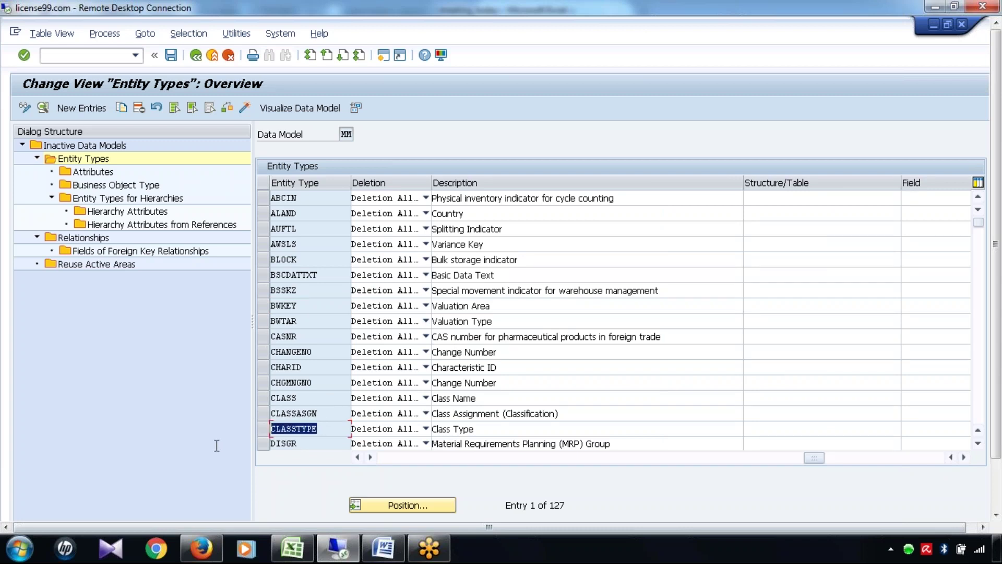
Page down the MM entity types to MATERIAL, then page back up and mark MARAPURCH and MARASALES.
{"action": "left_click", "coordinate": [325, 433]}
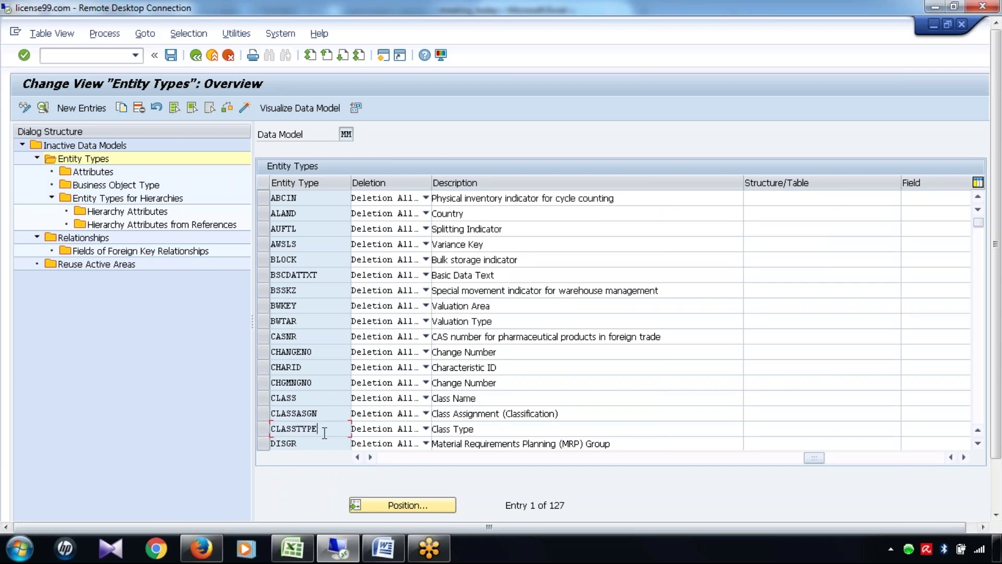
{"action": "key", "text": "Page_Down"}
{"action": "key", "text": "Page_Down"}
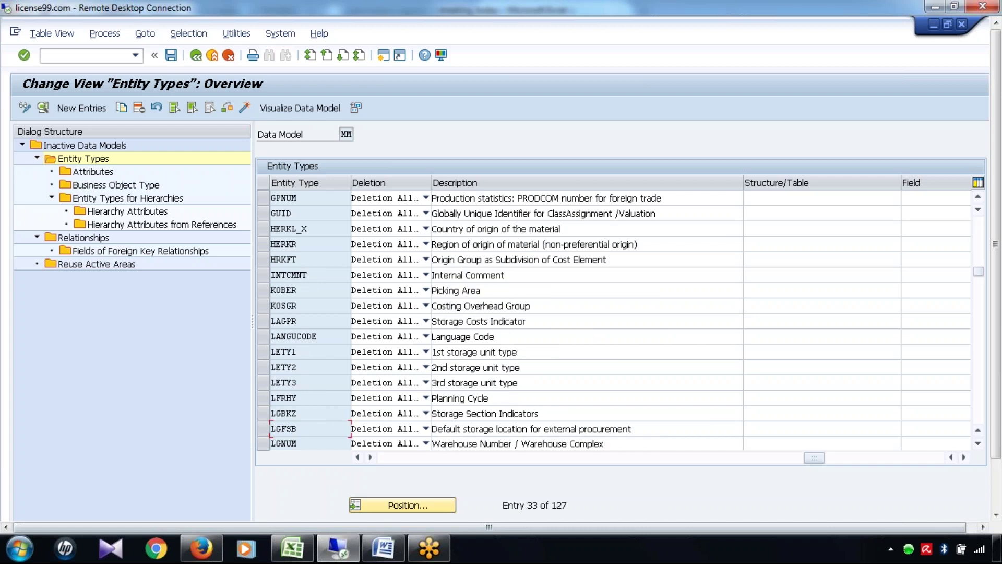
{"action": "key", "text": "Page_Down"}
{"action": "key", "text": "Page_Down"}
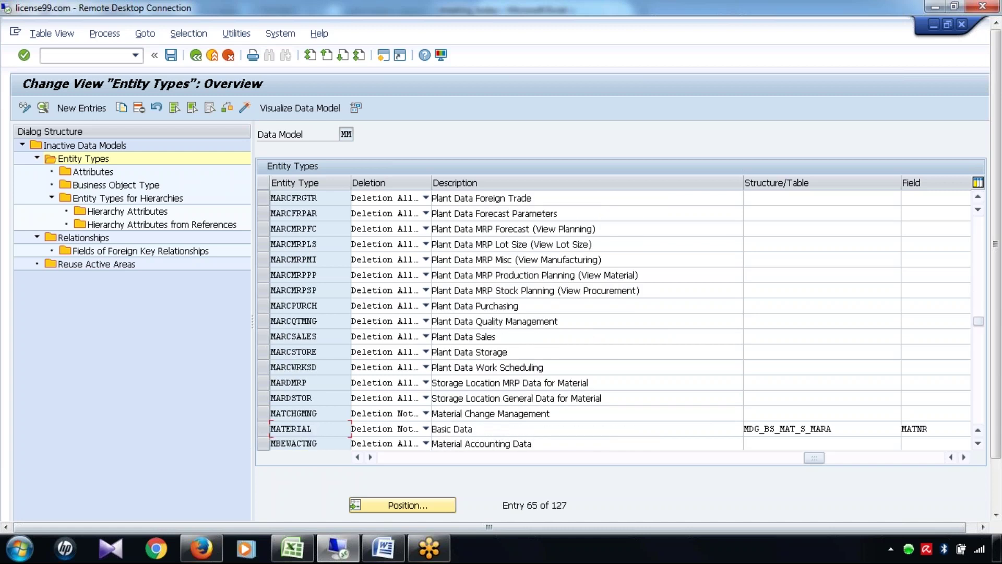
{"action": "key", "text": "shift+Home"}
{"action": "left_click", "coordinate": [326, 280]}
{"action": "key", "text": "Page_Up"}
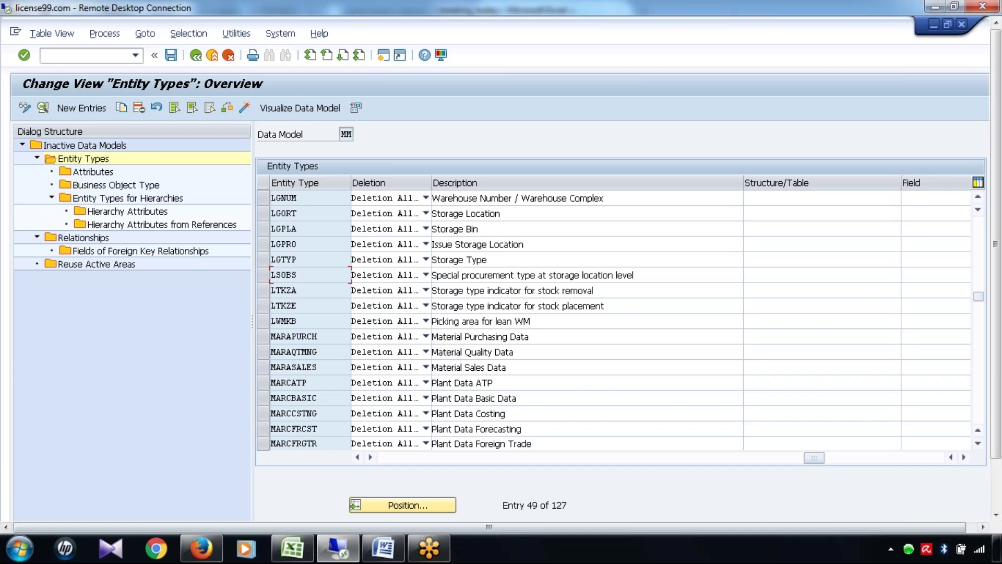
{"action": "left_click_drag", "start_coordinate": [318, 336], "coordinate": [255, 337]}
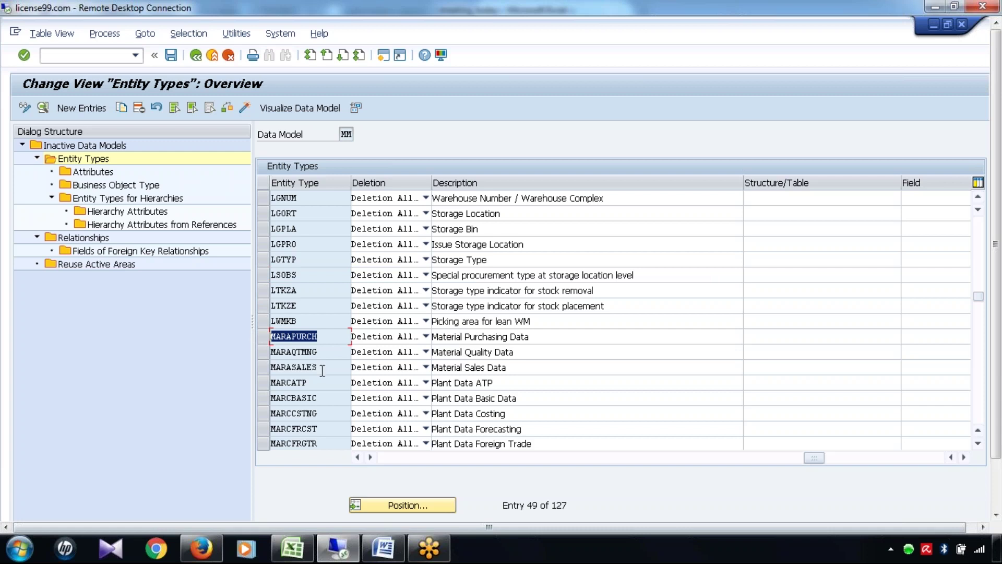
{"action": "left_click_drag", "start_coordinate": [322, 368], "coordinate": [262, 369]}
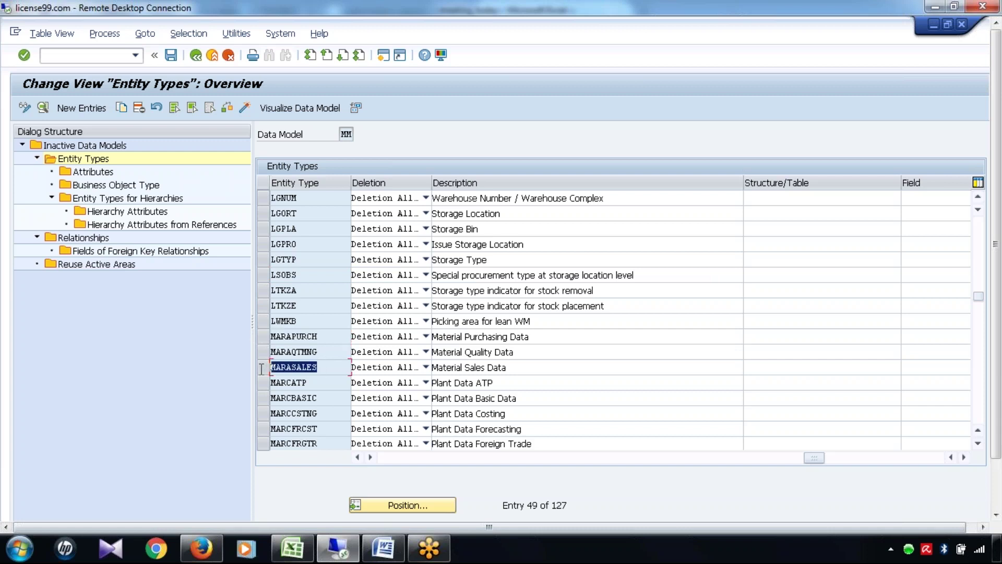
Scroll further through the entity types, marking VALUATION, WERKS and STAWN, then page back up.
{"action": "left_click", "coordinate": [340, 424]}
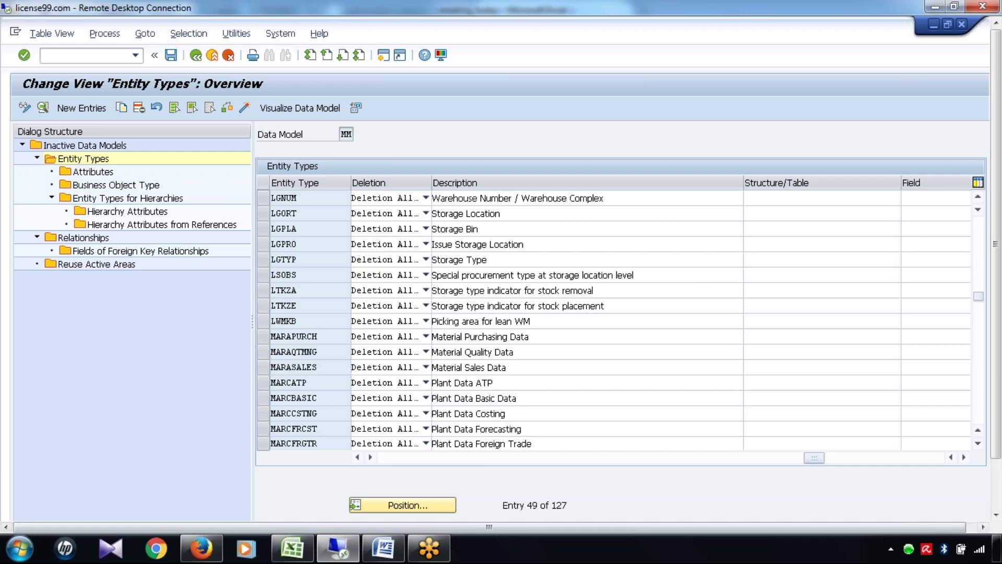
{"action": "scroll", "coordinate": [613, 320], "scroll_direction": "down", "scroll_amount": 2}
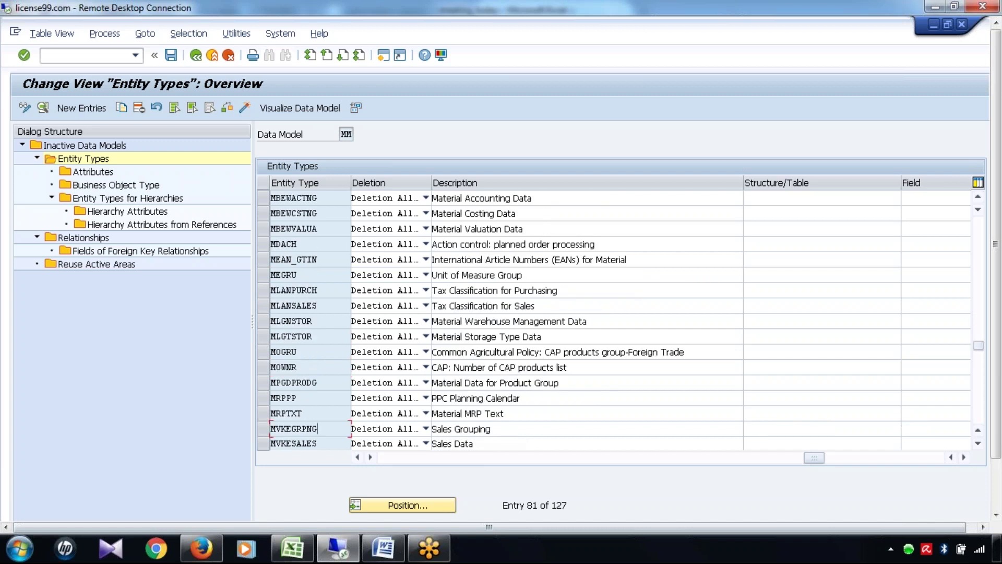
{"action": "scroll", "coordinate": [613, 320], "scroll_direction": "down", "scroll_amount": 1}
{"action": "scroll", "coordinate": [614, 321], "scroll_direction": "down", "scroll_amount": 1}
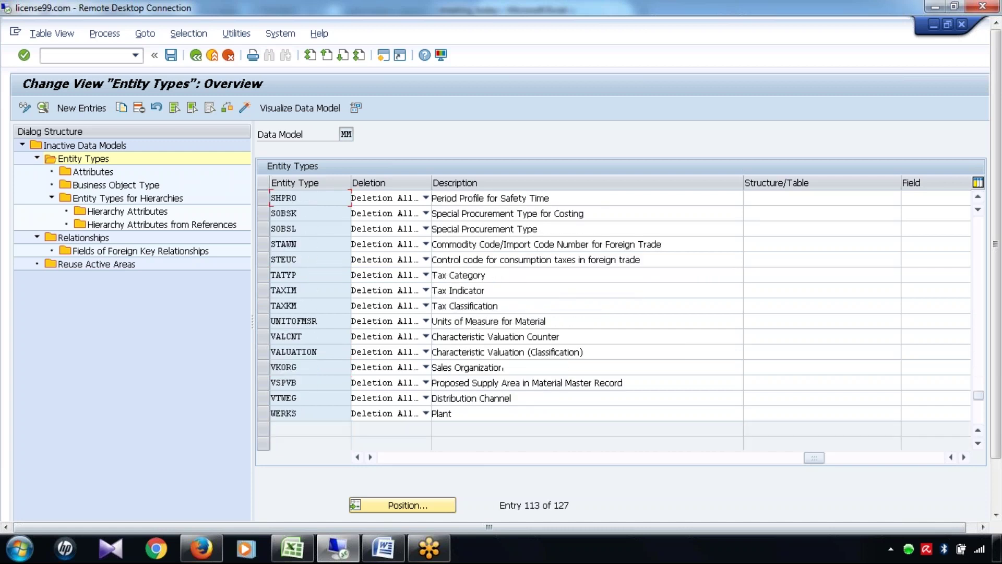
{"action": "left_click_drag", "start_coordinate": [321, 351], "coordinate": [252, 361]}
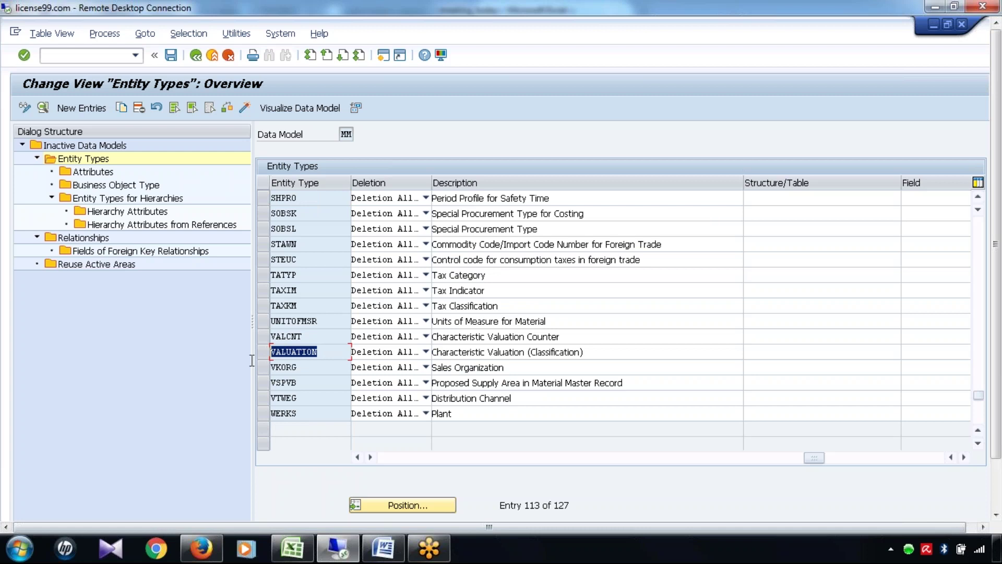
{"action": "left_click_drag", "start_coordinate": [314, 412], "coordinate": [252, 412]}
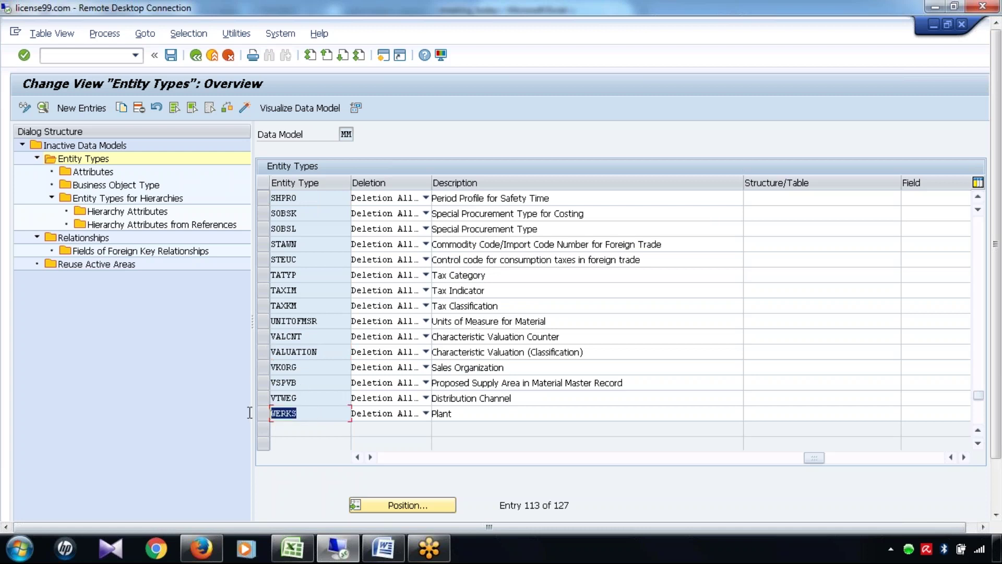
{"action": "left_click", "coordinate": [322, 244]}
{"action": "key", "text": "Page_Up"}
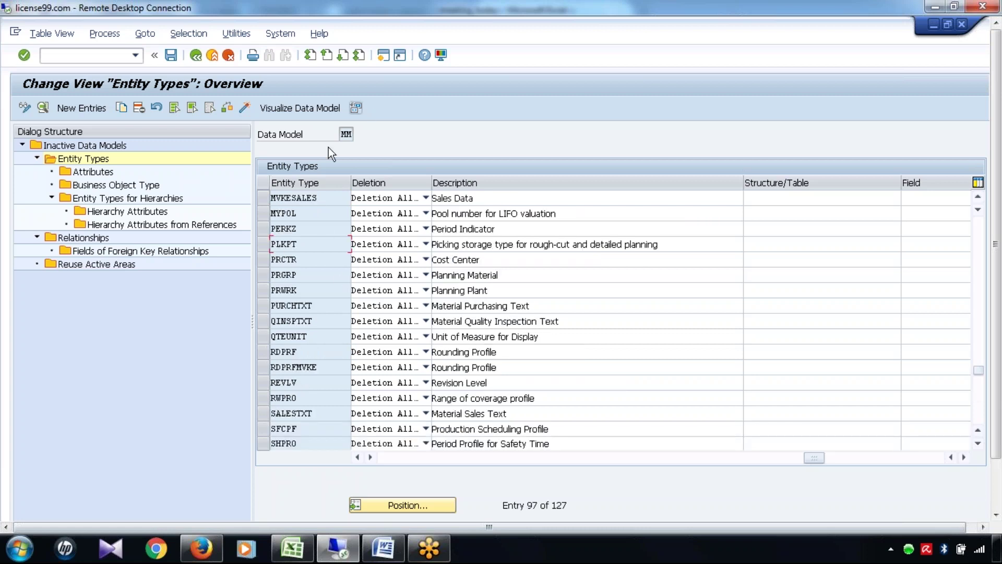
{"action": "left_click", "coordinate": [195, 55]}
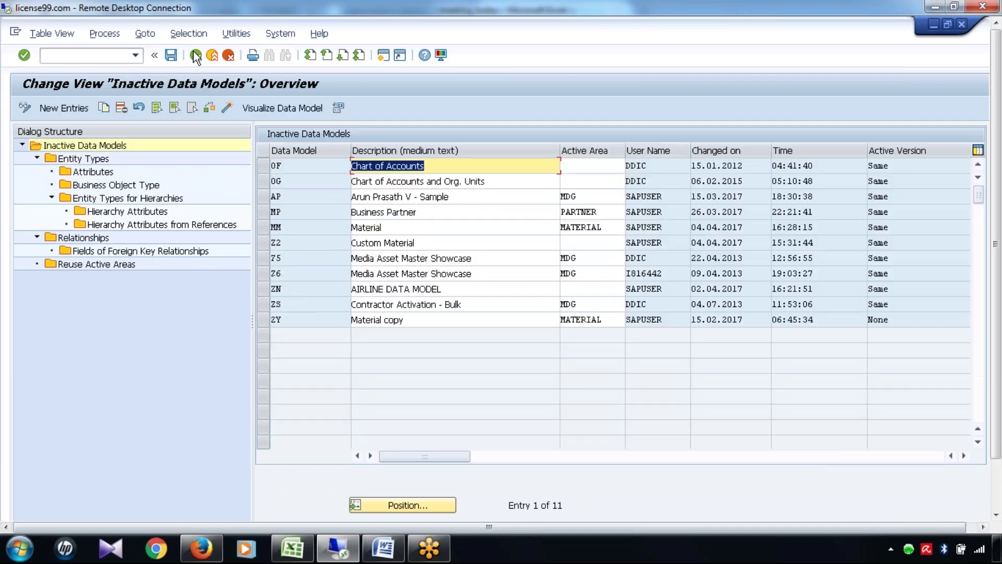
{"action": "left_click", "coordinate": [264, 212]}
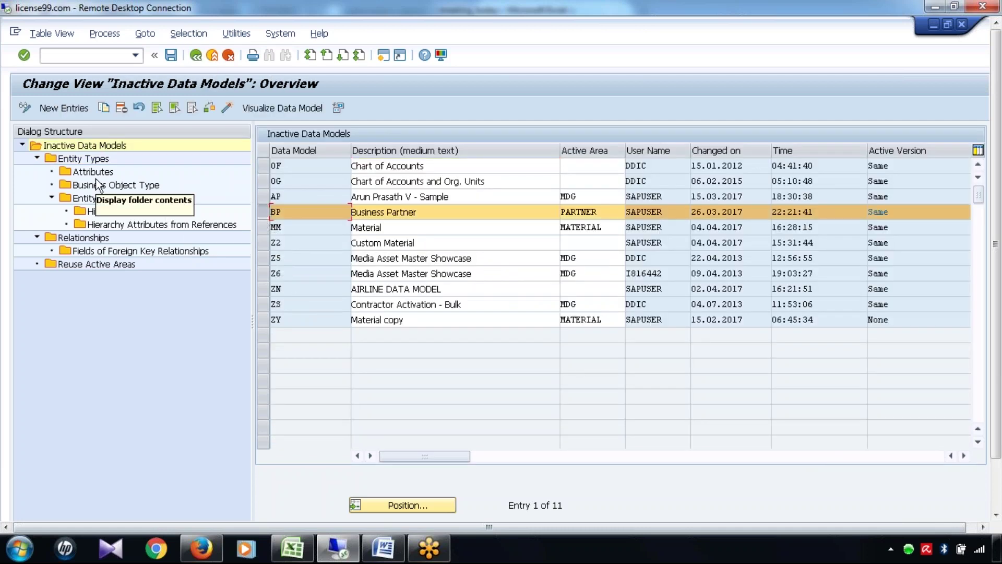
{"action": "left_click", "coordinate": [86, 159]}
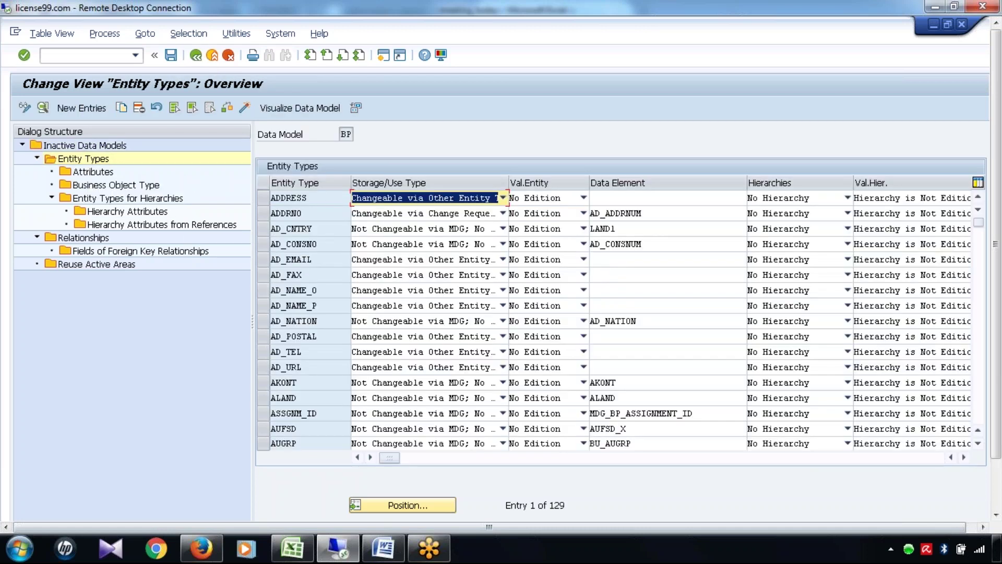
{"action": "left_click", "coordinate": [964, 457]}
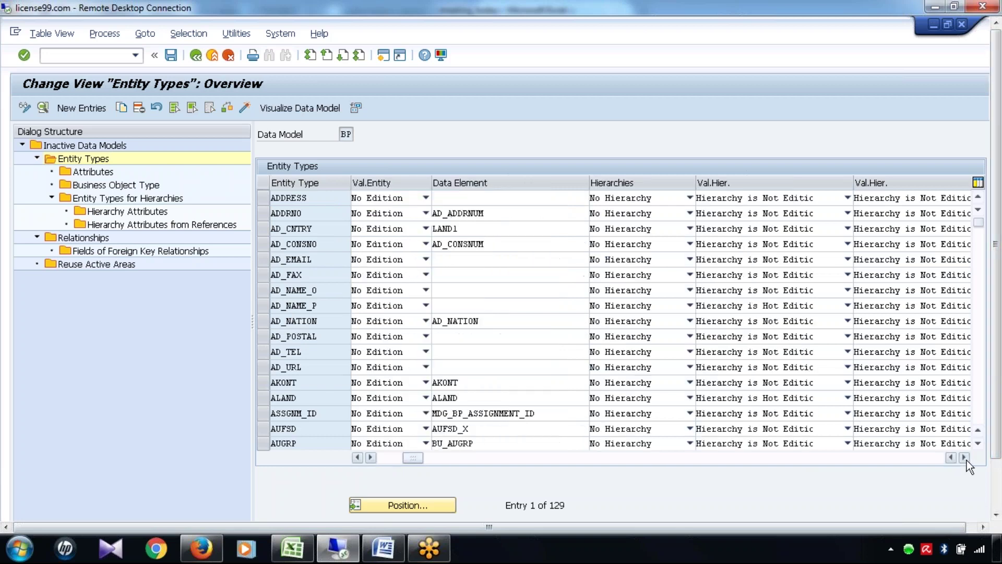
{"action": "left_click", "coordinate": [965, 458]}
{"action": "left_click", "coordinate": [964, 457]}
{"action": "left_click", "coordinate": [965, 457]}
{"action": "left_click", "coordinate": [965, 457]}
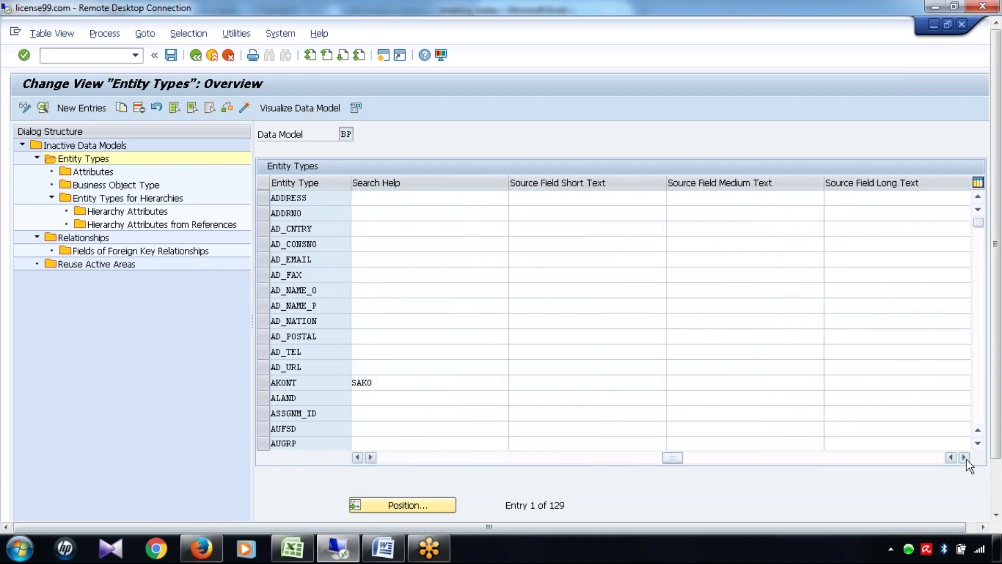
{"action": "left_click", "coordinate": [964, 457]}
{"action": "left_click", "coordinate": [965, 458]}
{"action": "left_click", "coordinate": [965, 457]}
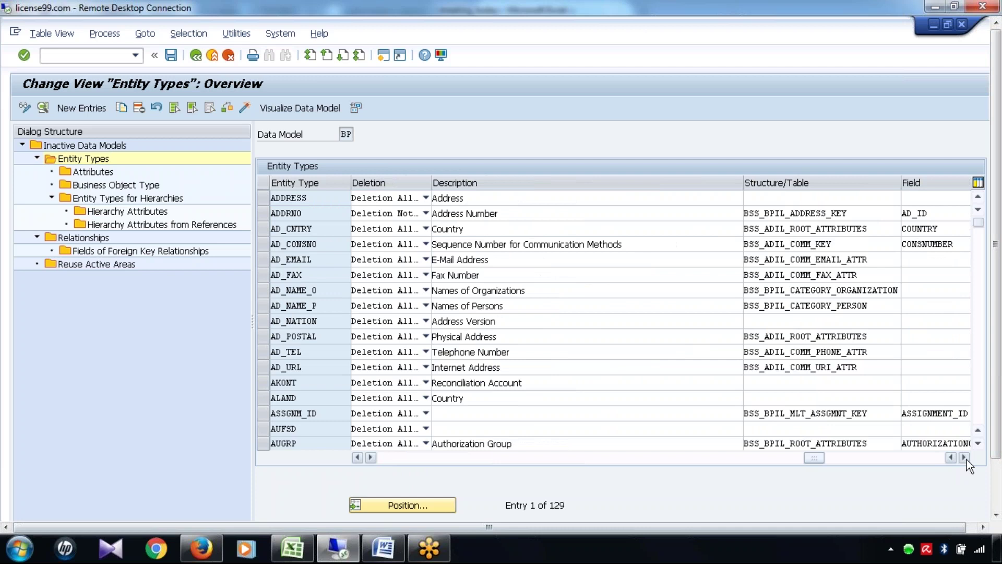
{"action": "left_click_drag", "start_coordinate": [313, 198], "coordinate": [253, 202]}
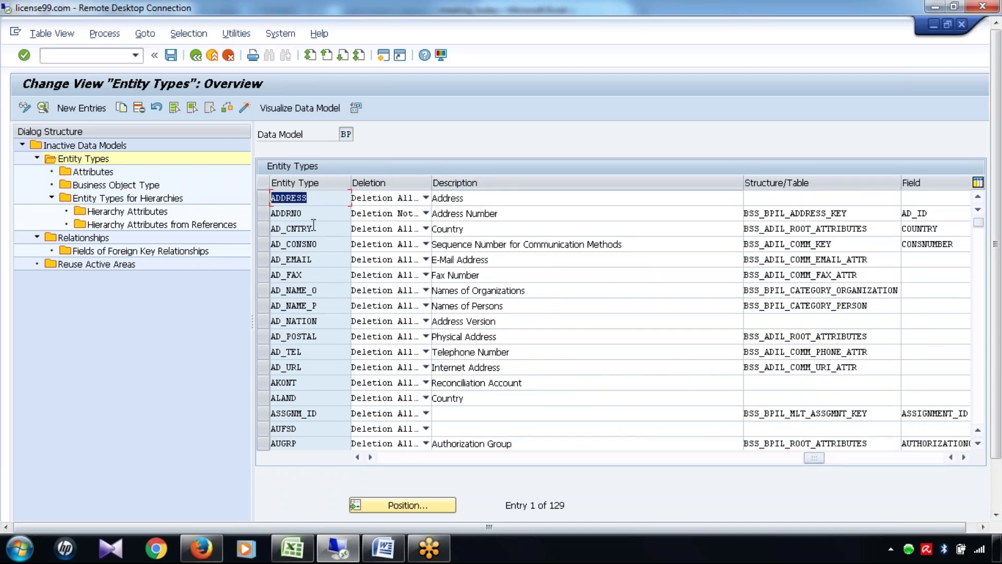
{"action": "left_click_drag", "start_coordinate": [313, 226], "coordinate": [249, 230]}
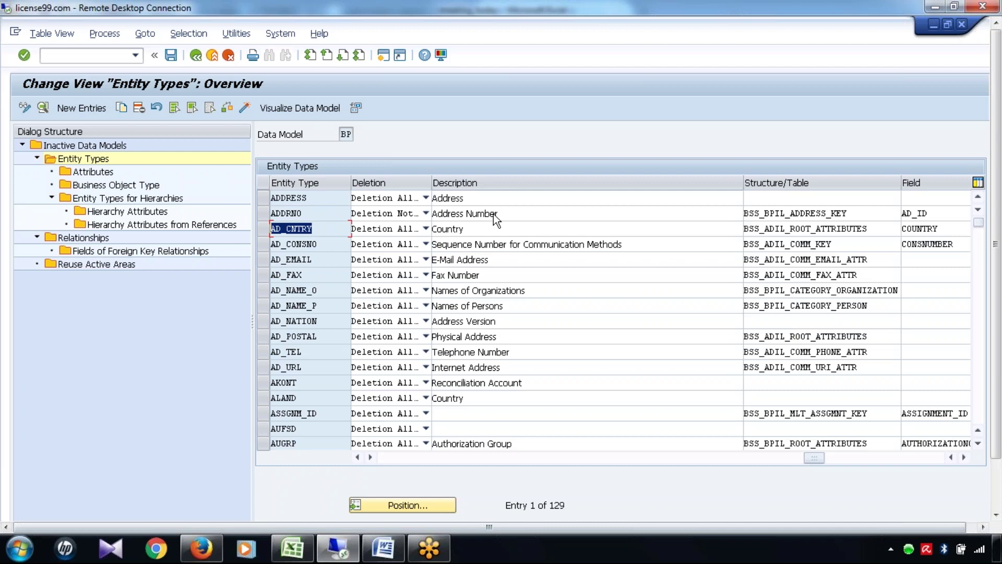
{"action": "left_click_drag", "start_coordinate": [326, 261], "coordinate": [247, 271]}
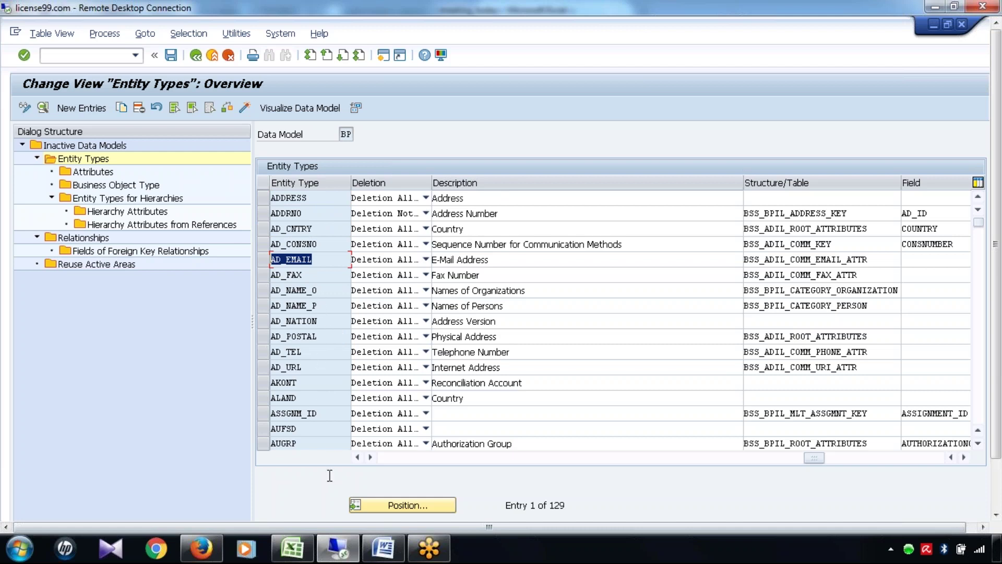
{"action": "left_click", "coordinate": [320, 431]}
{"action": "key", "text": "Page_Down"}
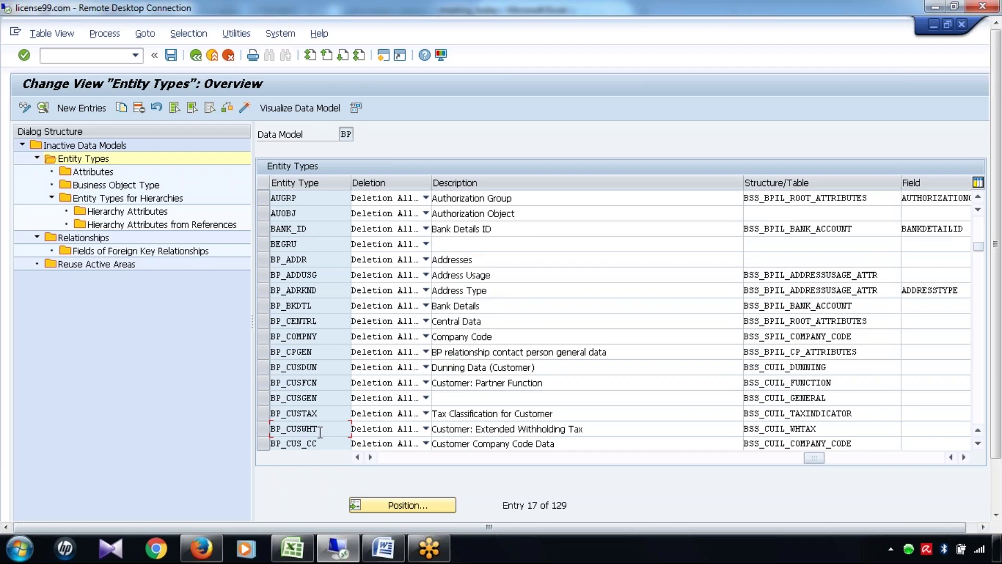
{"action": "left_click_drag", "start_coordinate": [318, 413], "coordinate": [225, 410]}
{"action": "left_click", "coordinate": [324, 320]}
{"action": "left_click_drag", "start_coordinate": [323, 320], "coordinate": [254, 318]}
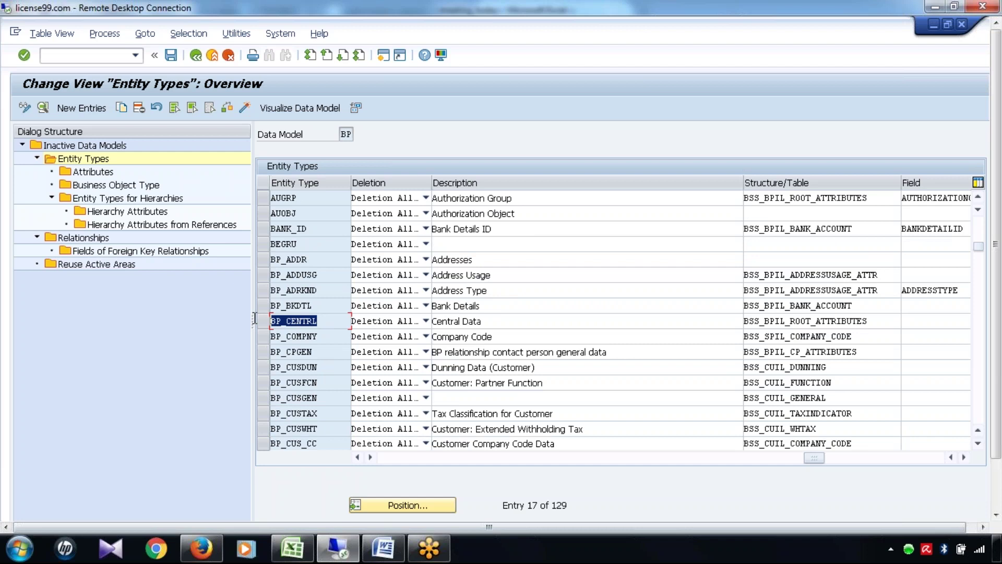
{"action": "left_click", "coordinate": [314, 259]}
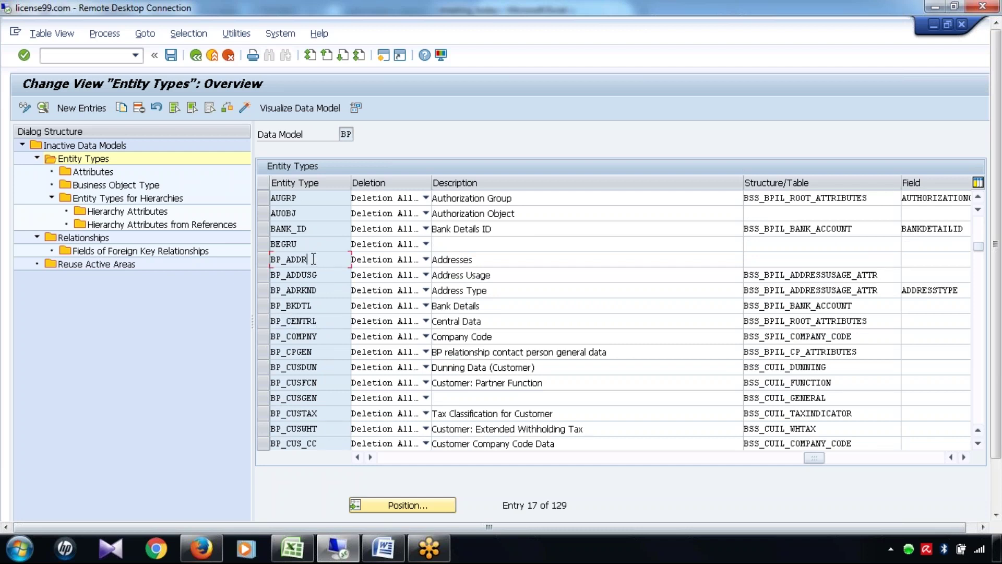
{"action": "left_click_drag", "start_coordinate": [313, 259], "coordinate": [246, 263]}
{"action": "left_click", "coordinate": [196, 56]}
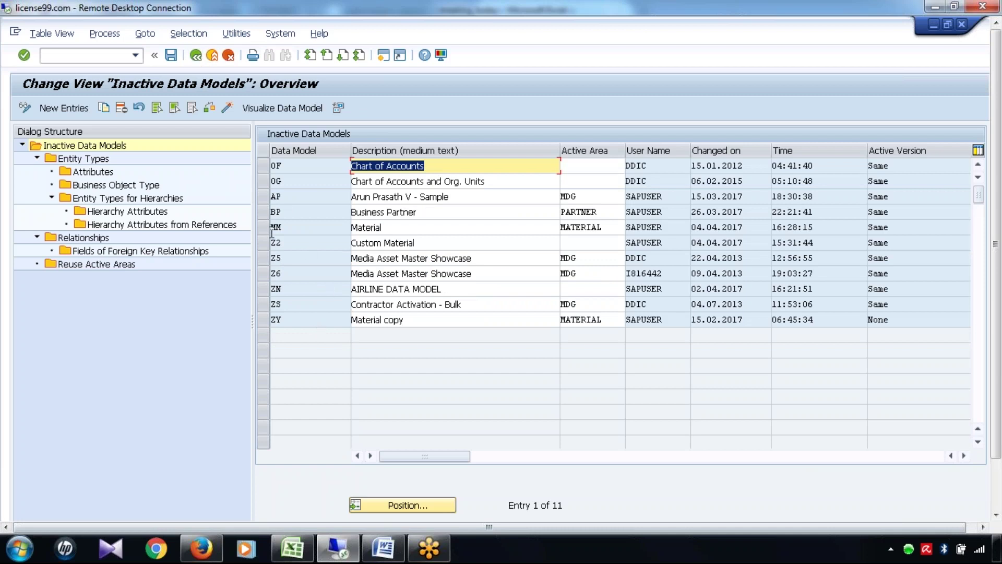
{"action": "left_click", "coordinate": [262, 215]}
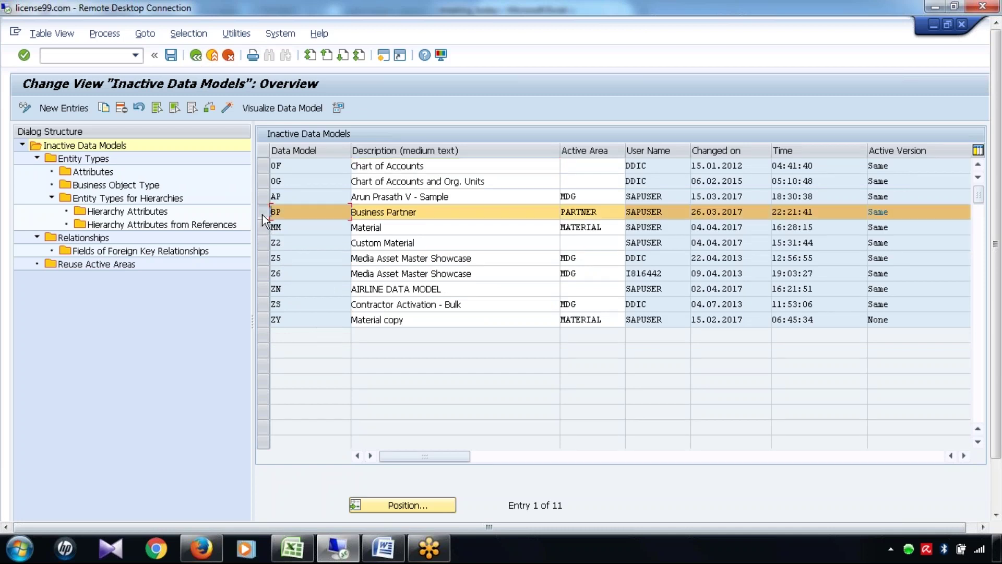
In meeting_today, enter the notes 'Entity - Attribute', 'Material#' and 'Material Type' in B435, B437 and B439.
{"action": "left_click", "coordinate": [293, 557]}
{"action": "left_click", "coordinate": [101, 213]}
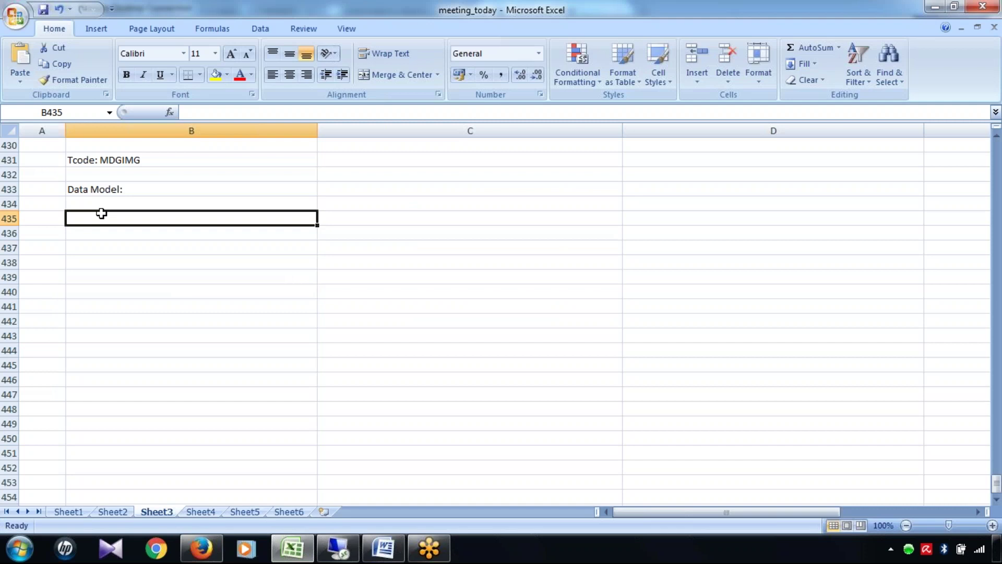
{"action": "type", "text": "Entity "}
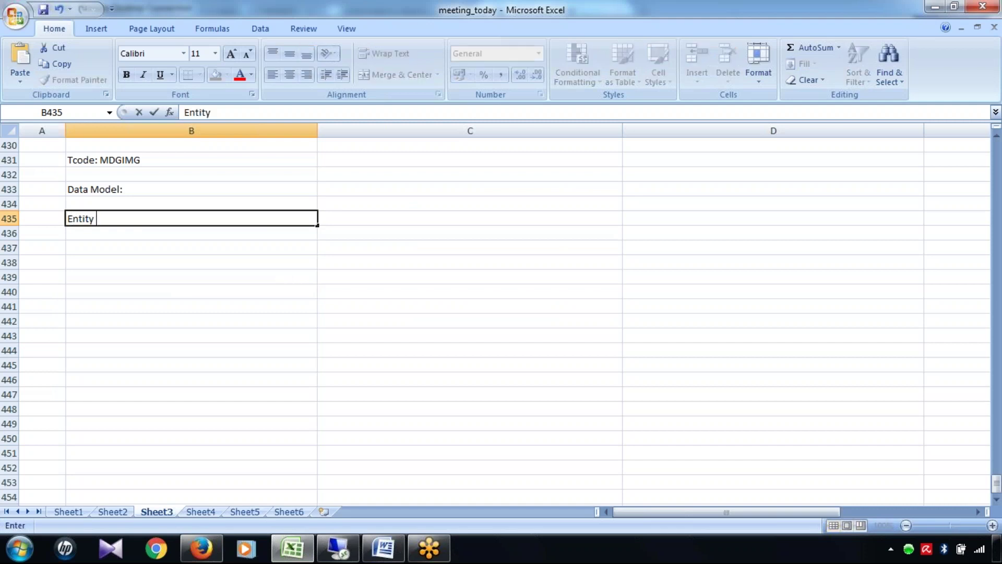
{"action": "type", "text": "- Attribute"}
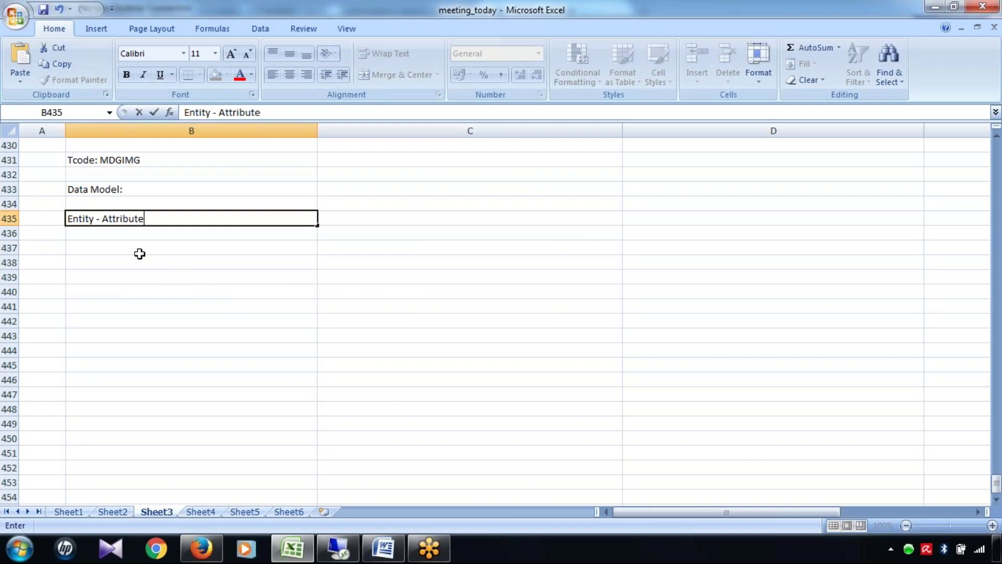
{"action": "left_click", "coordinate": [139, 254]}
{"action": "type", "text": "Mater"}
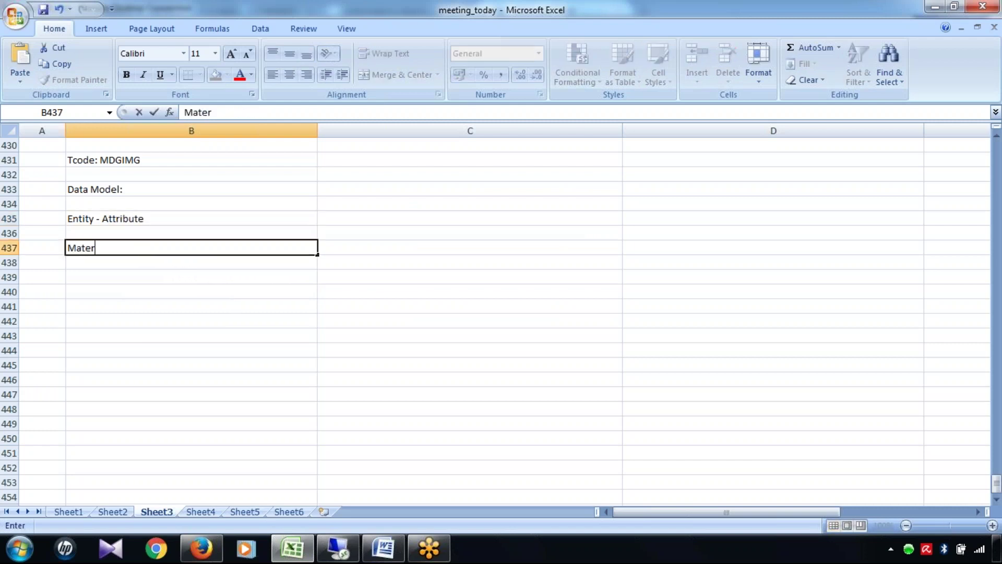
{"action": "type", "text": "ial#"}
{"action": "left_click", "coordinate": [110, 277]}
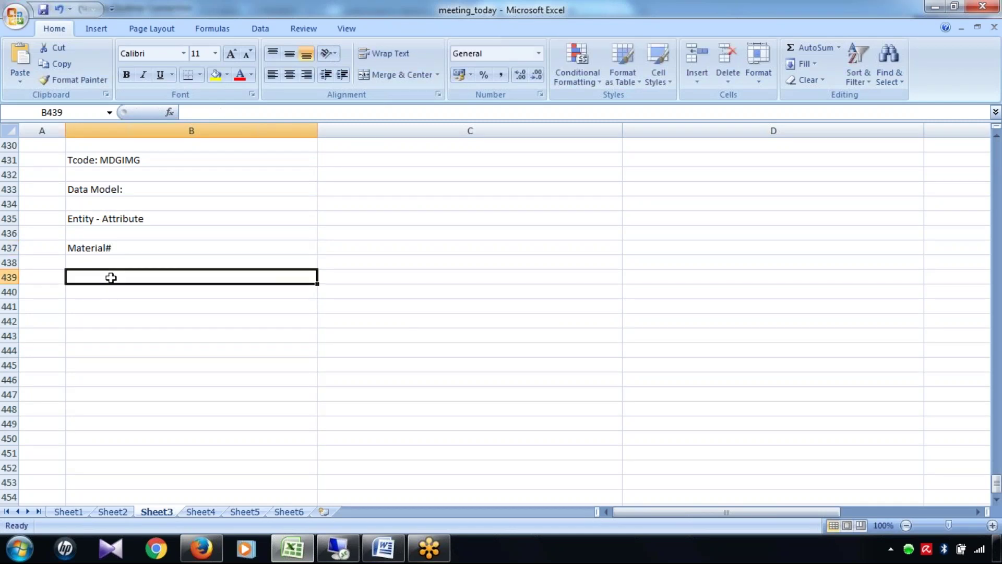
{"action": "type", "text": "Ma"}
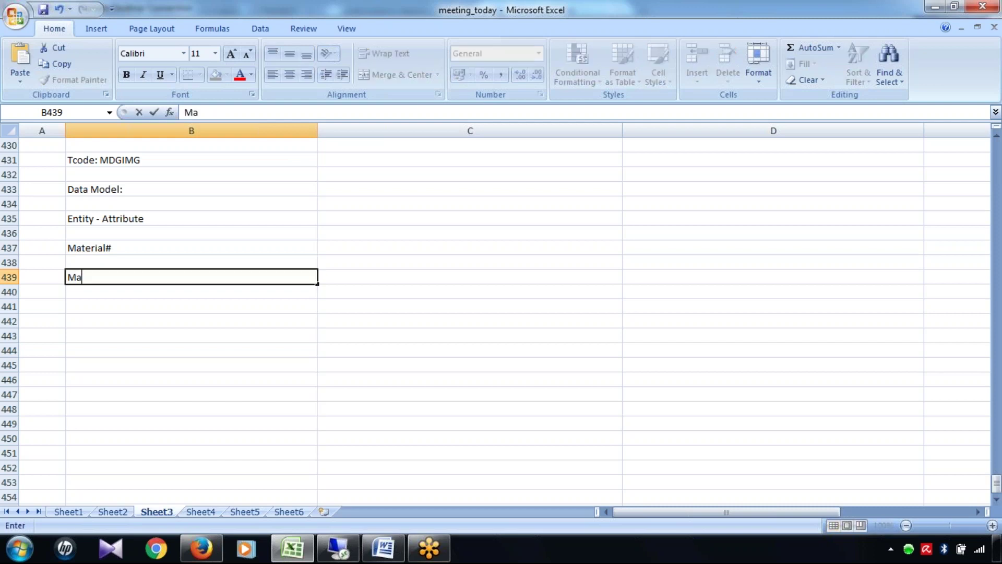
{"action": "type", "text": "terial Type"}
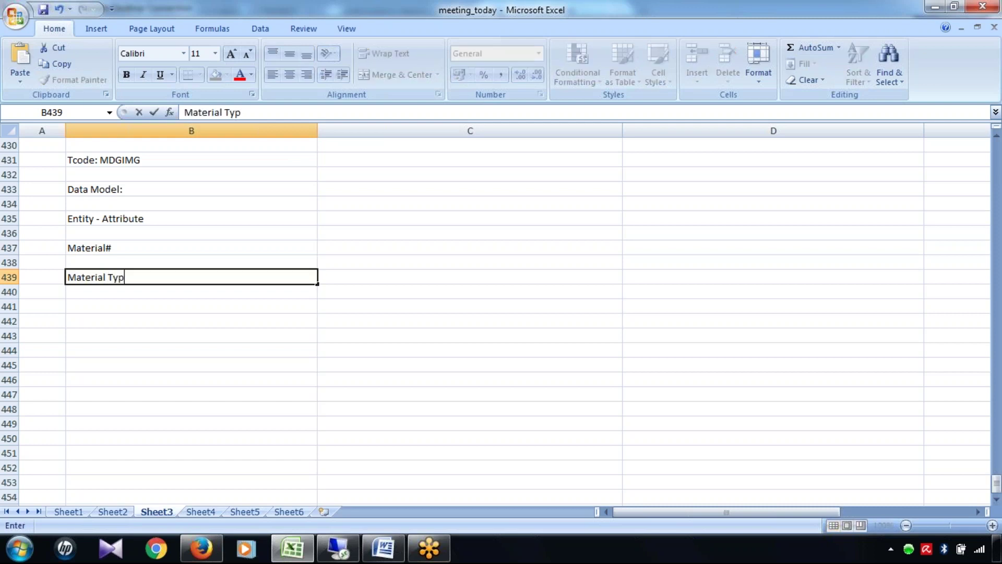
{"action": "left_click", "coordinate": [191, 306]}
Add 'Industry sector', 'Old Material Number' and 'Entity type - Group of entities/attributes' notes, then return to SAP.
{"action": "type", "text": "In"}
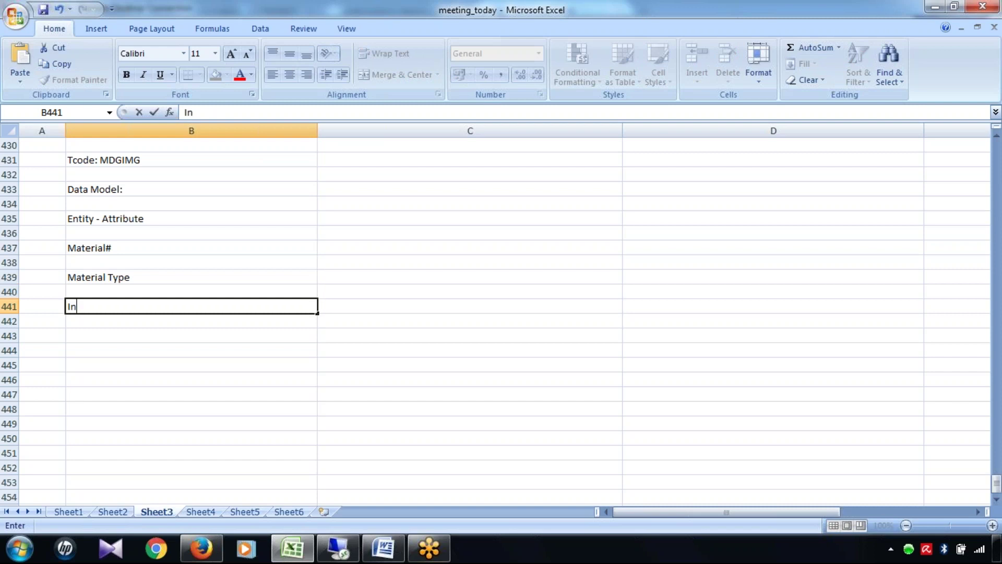
{"action": "type", "text": "dustry sector"}
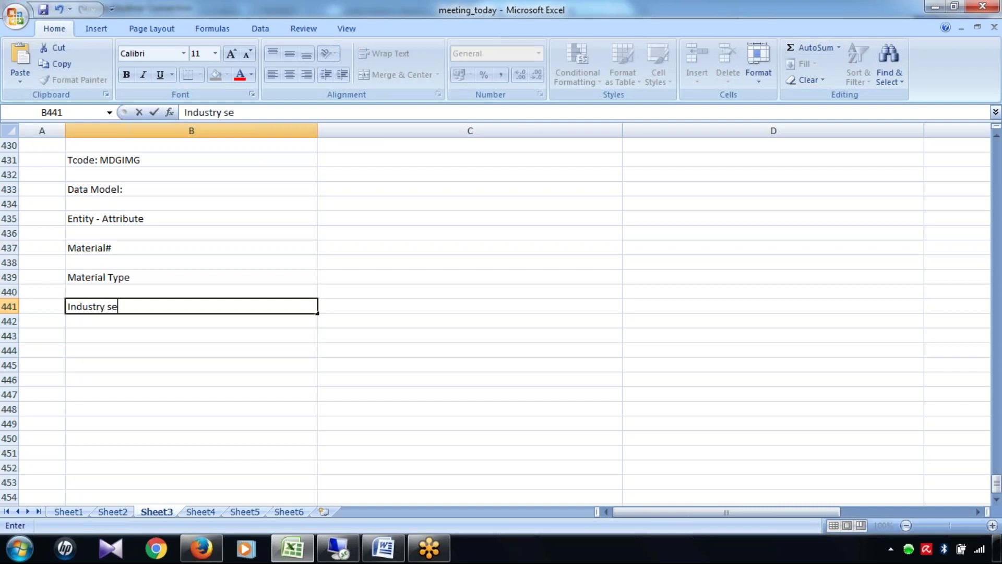
{"action": "left_click", "coordinate": [191, 335]}
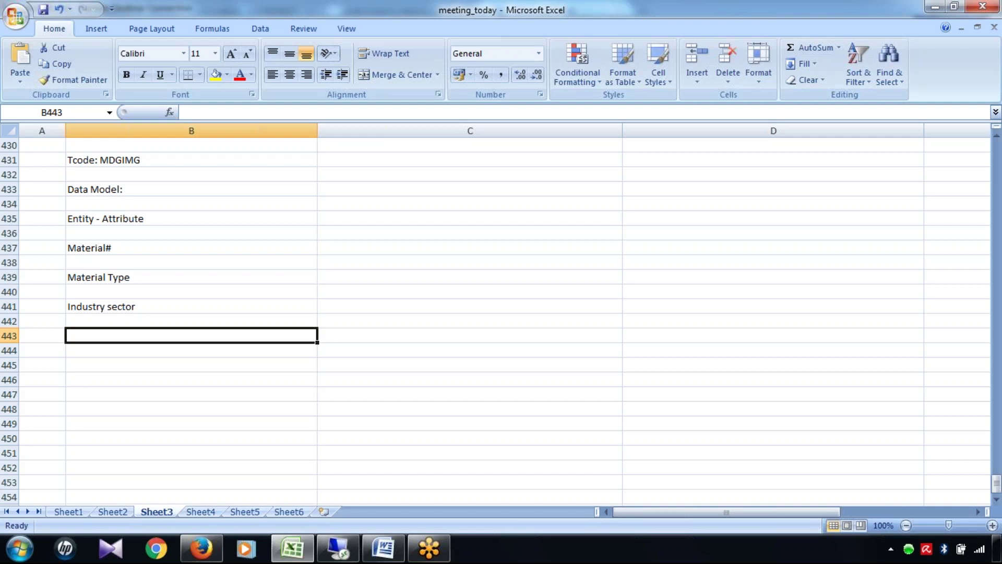
{"action": "type", "text": "Old"}
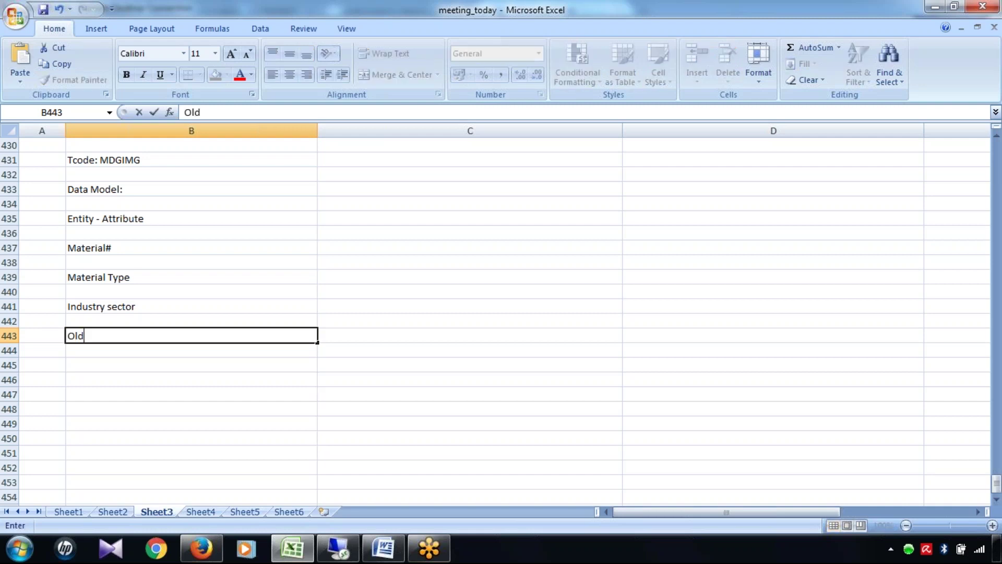
{"action": "type", "text": " Material Number"}
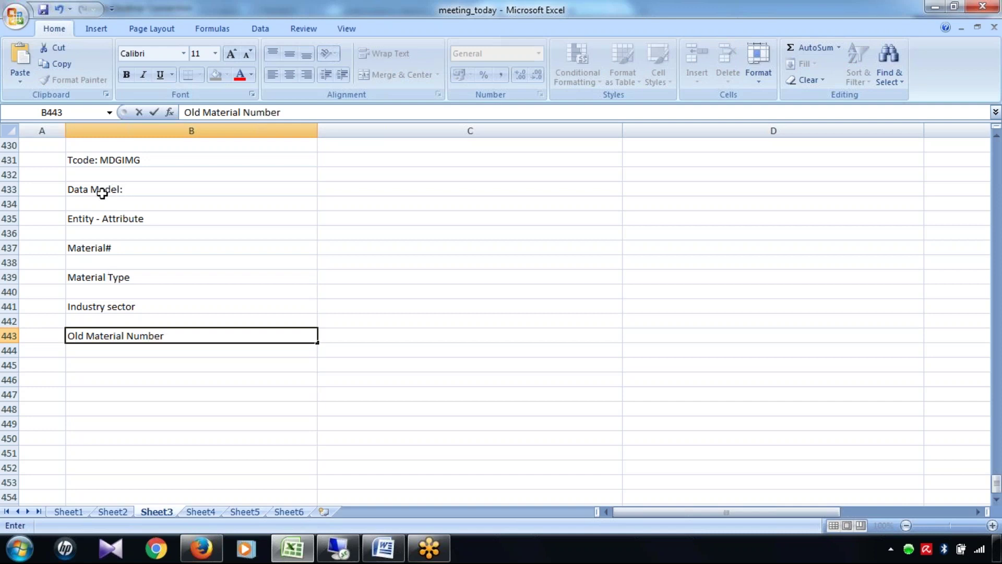
{"action": "left_click", "coordinate": [102, 376]}
{"action": "type", "text": "Entit"}
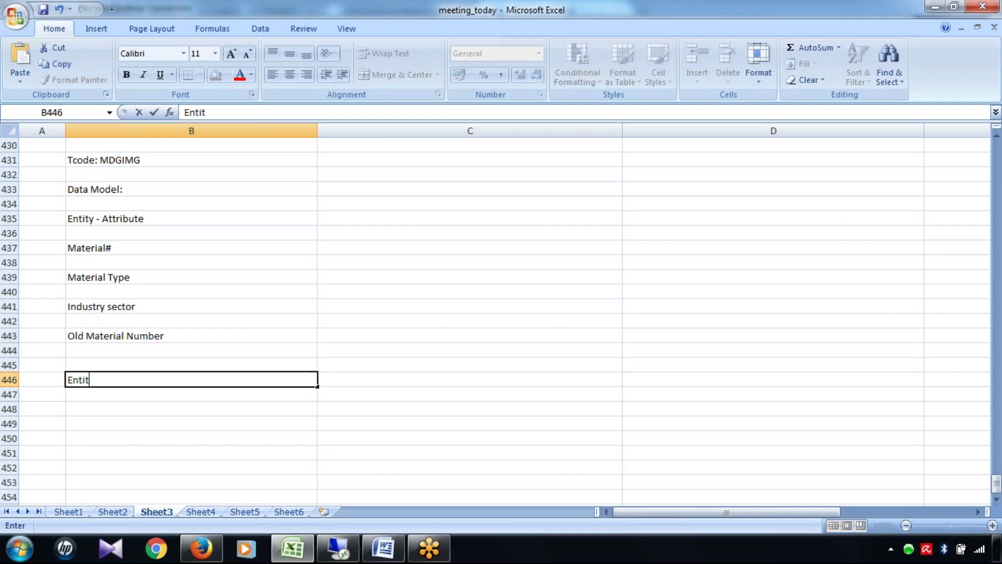
{"action": "type", "text": "y type - Group "}
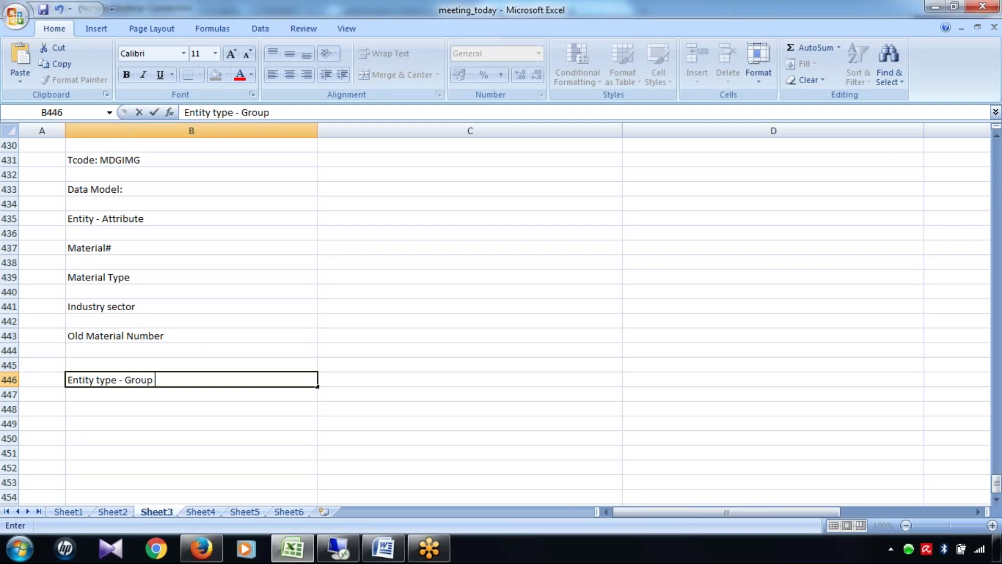
{"action": "type", "text": "of entities/attr"}
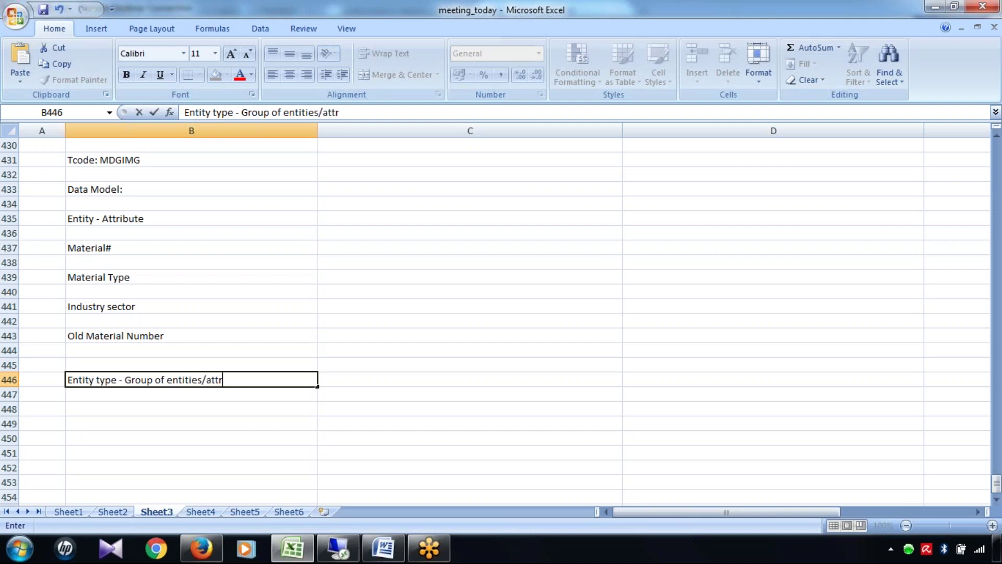
{"action": "type", "text": "ibutes"}
{"action": "left_click", "coordinate": [174, 421]}
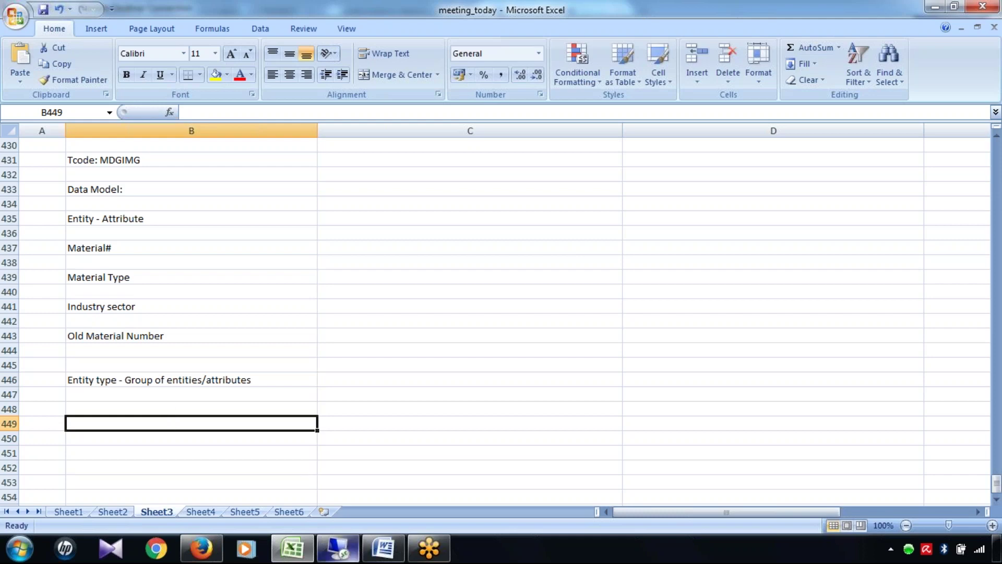
{"action": "left_click", "coordinate": [338, 551]}
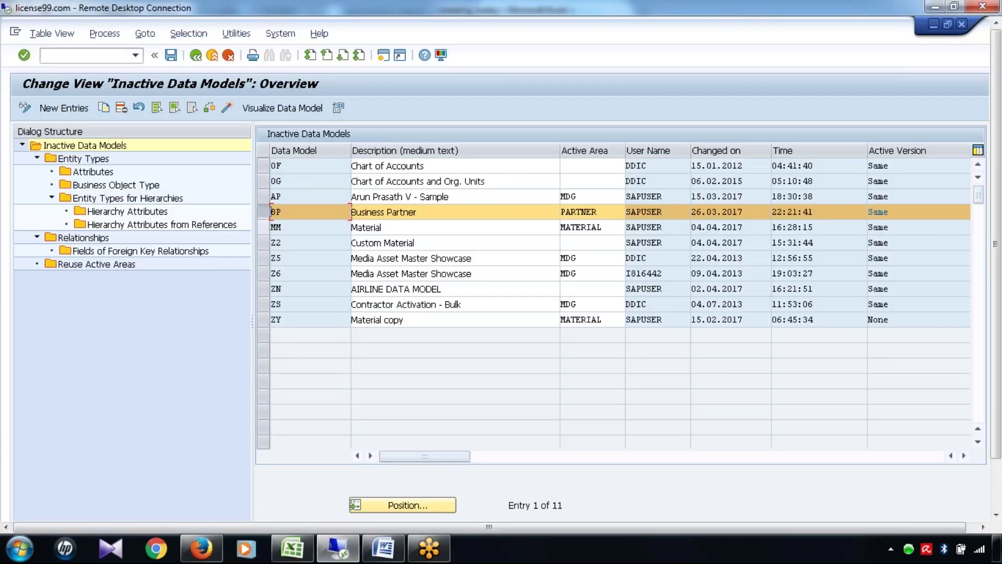
Open the MM model's entity types, page down to select MATERIAL, then open its Attributes.
{"action": "left_click", "coordinate": [262, 222]}
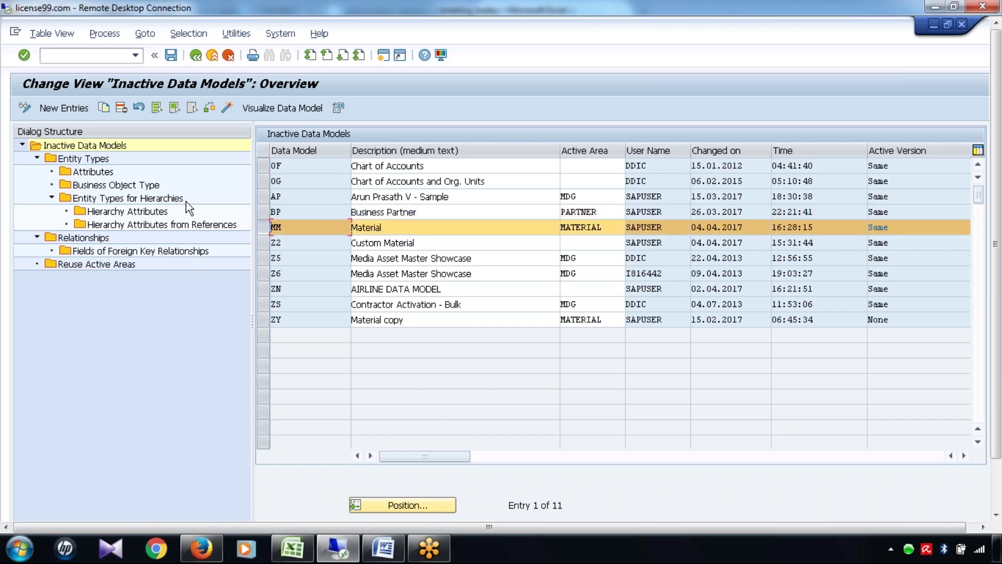
{"action": "double_click", "coordinate": [84, 160]}
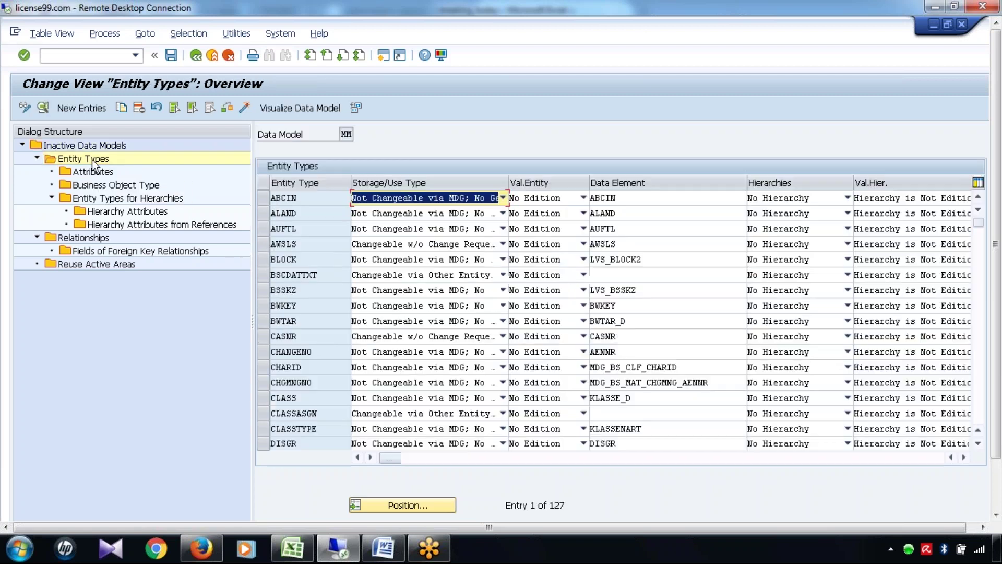
{"action": "left_click", "coordinate": [322, 408]}
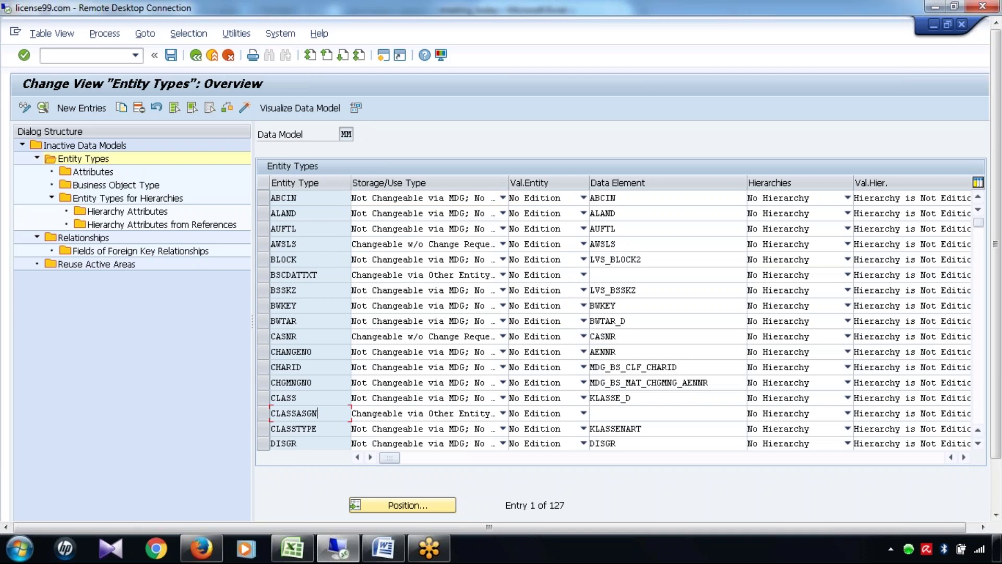
{"action": "key", "text": "Page_Down"}
{"action": "key", "text": "Page_Down"}
{"action": "key", "text": "Page_Down"}
{"action": "key", "text": "Page_Down"}
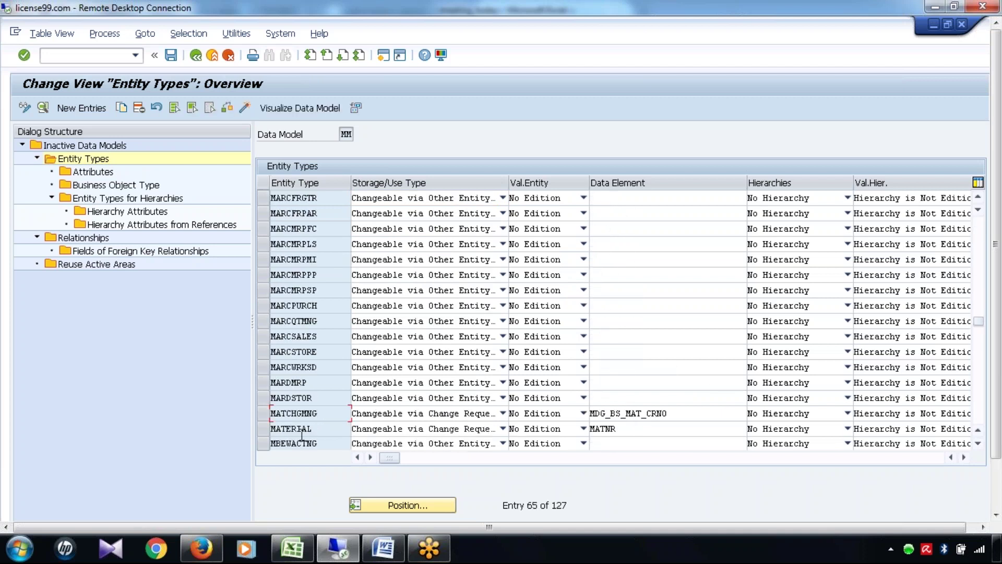
{"action": "left_click", "coordinate": [262, 428]}
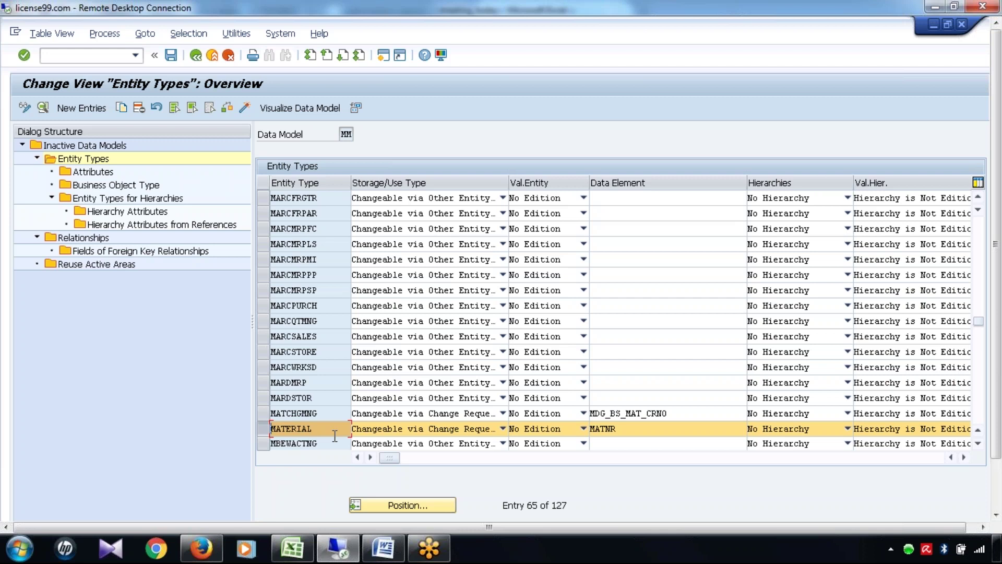
{"action": "left_click_drag", "start_coordinate": [323, 429], "coordinate": [238, 449]}
{"action": "double_click", "coordinate": [91, 174]}
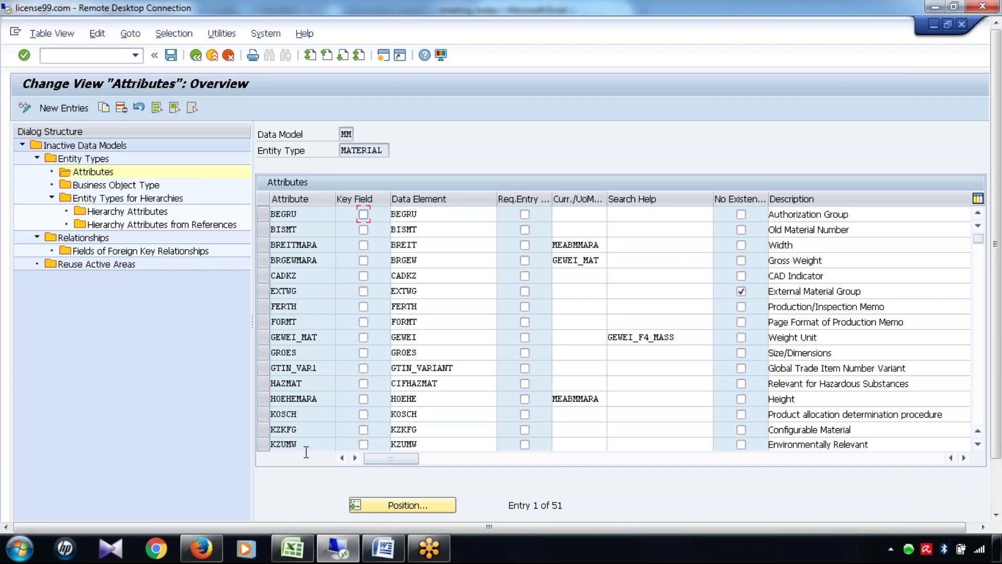
Page through the 51 MATERIAL attributes to the custom ZZHUGE and back to the top.
{"action": "left_click", "coordinate": [321, 307]}
{"action": "key", "text": "Page_Down"}
{"action": "key", "text": "Page_Down"}
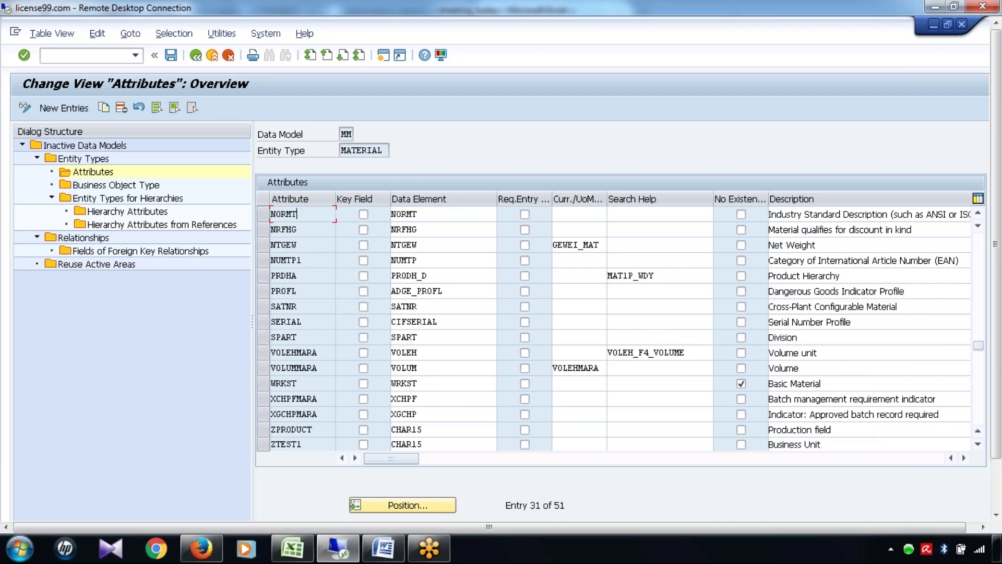
{"action": "key", "text": "Page_Down"}
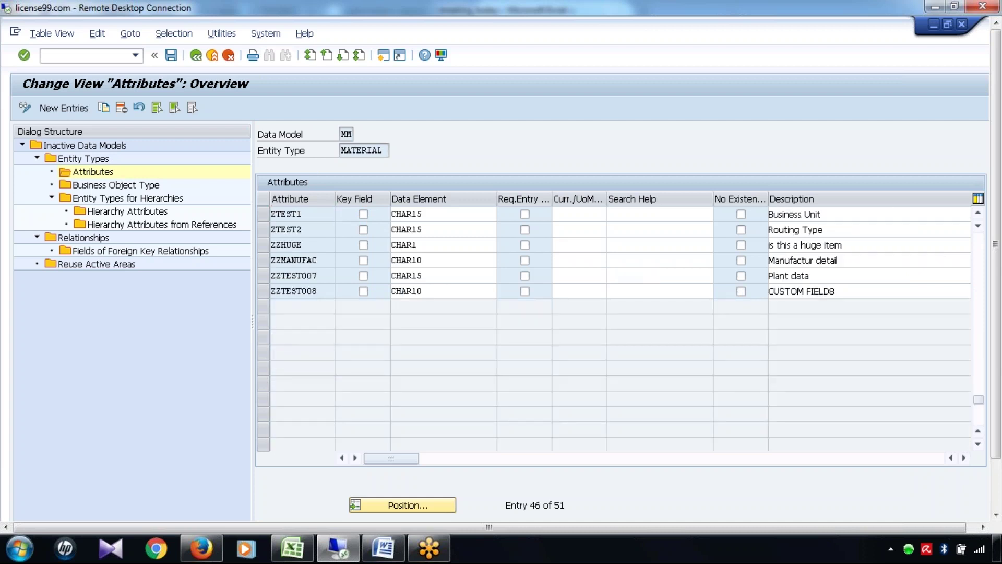
{"action": "key", "text": "Page_Up"}
{"action": "key", "text": "Page_Down"}
{"action": "left_click", "coordinate": [323, 239]}
{"action": "key", "text": "Page_Up"}
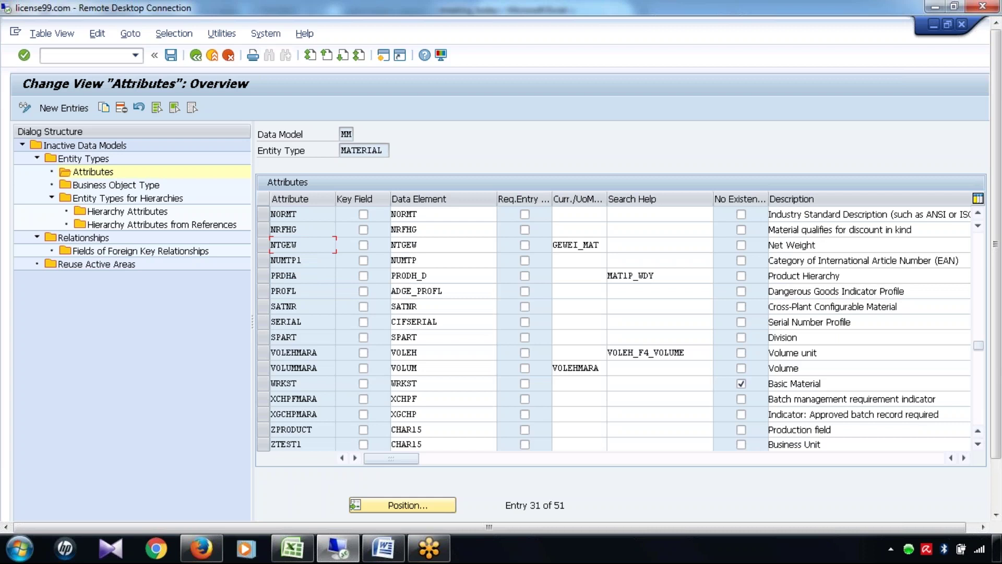
{"action": "key", "text": "Page_Up"}
{"action": "key", "text": "Page_Up"}
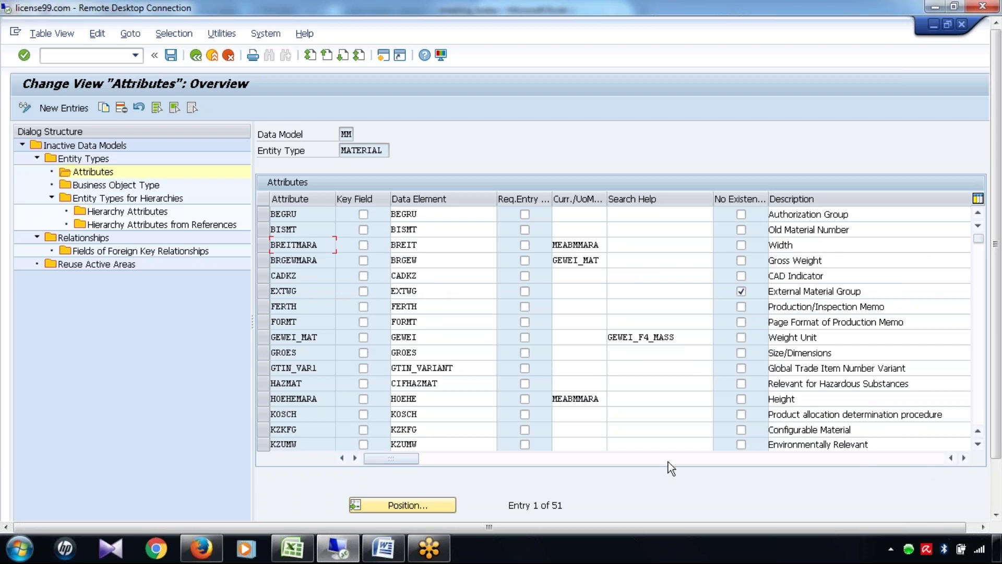
Highlight the attributes BISMT, FORMT, KOSCH, MBRSH, MATKL, LABOR, MTART, MSTAE and NORMT.
{"action": "double_click", "coordinate": [306, 231]}
{"action": "double_click", "coordinate": [302, 319]}
{"action": "left_click", "coordinate": [309, 415]}
{"action": "scroll", "coordinate": [321, 407], "scroll_direction": "down", "scroll_amount": 5}
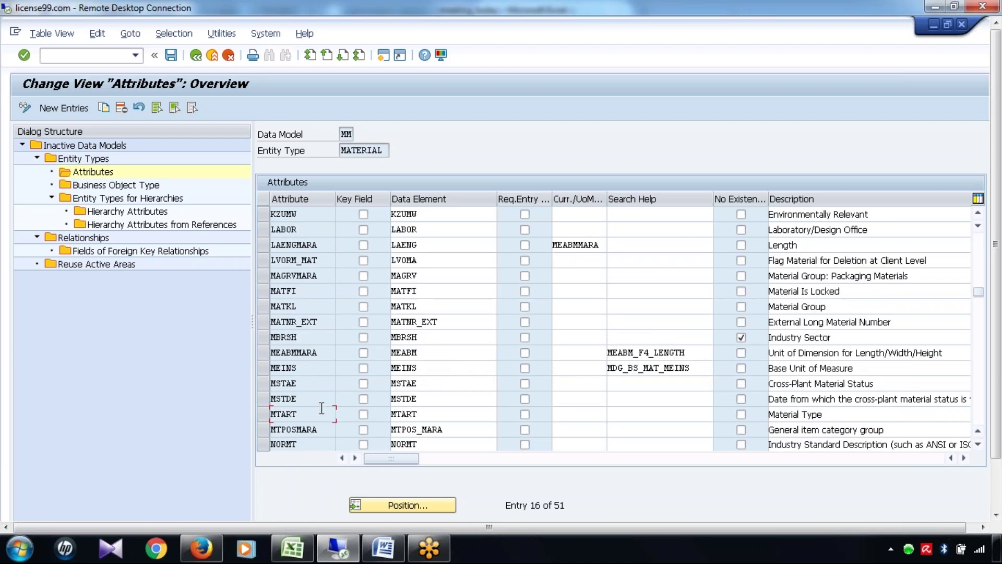
{"action": "left_click", "coordinate": [328, 338]}
{"action": "left_click_drag", "start_coordinate": [313, 332], "coordinate": [258, 334]}
{"action": "left_click_drag", "start_coordinate": [304, 303], "coordinate": [244, 302]}
{"action": "left_click_drag", "start_coordinate": [298, 229], "coordinate": [249, 229]}
{"action": "left_click_drag", "start_coordinate": [312, 414], "coordinate": [245, 411]}
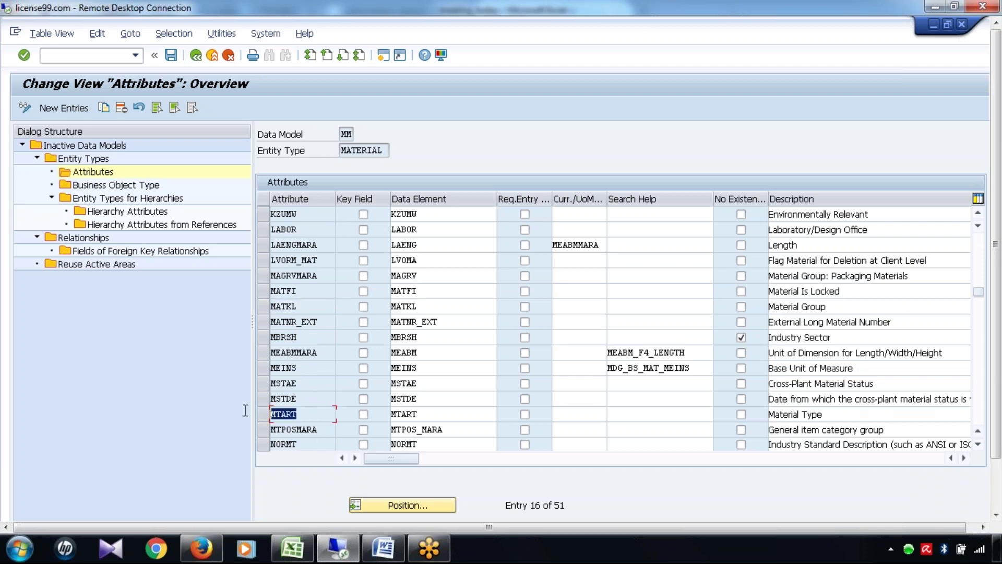
{"action": "left_click", "coordinate": [277, 389]}
{"action": "left_click_drag", "start_coordinate": [278, 390], "coordinate": [234, 388]}
{"action": "left_click", "coordinate": [315, 444]}
Page down to the custom Z attributes, highlighting ZZHUGE, ZZMANUFAC and ZTEST2, then page back up.
{"action": "key", "text": "Page_Down"}
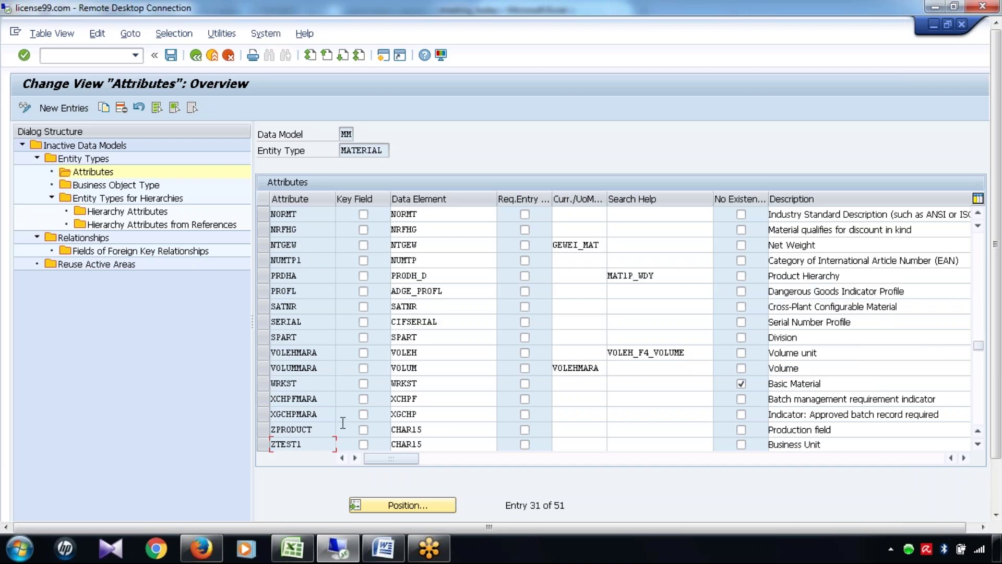
{"action": "key", "text": "Page_Down"}
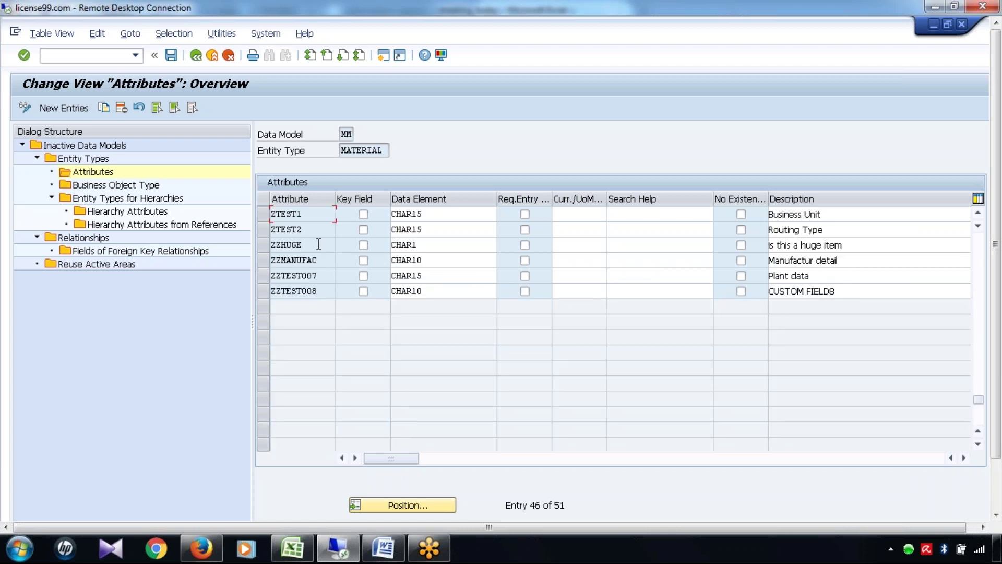
{"action": "left_click_drag", "start_coordinate": [304, 244], "coordinate": [279, 240]}
{"action": "left_click_drag", "start_coordinate": [331, 261], "coordinate": [262, 279]}
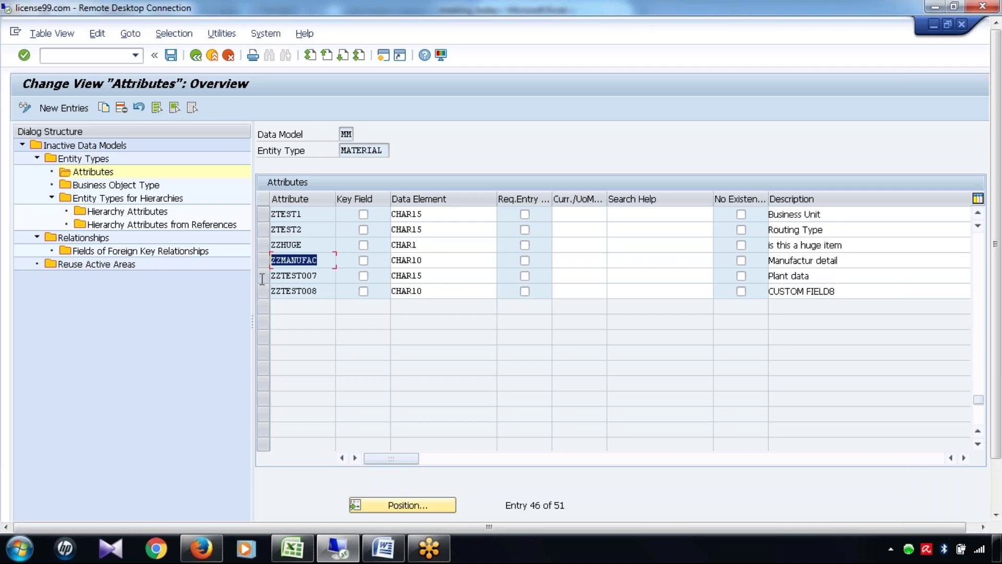
{"action": "left_click", "coordinate": [323, 224]}
{"action": "key", "text": "Page_Up"}
{"action": "key", "text": "Page_Up"}
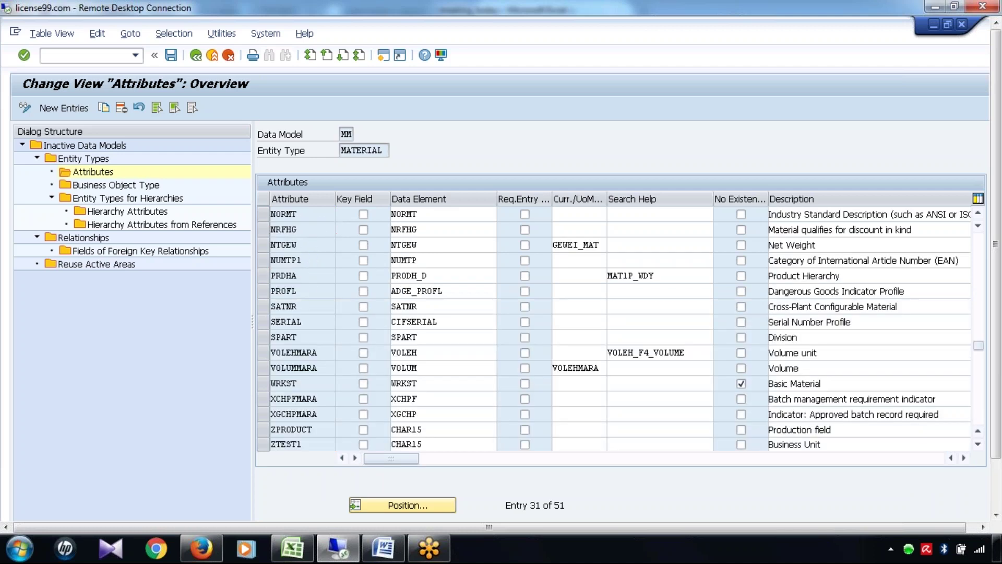